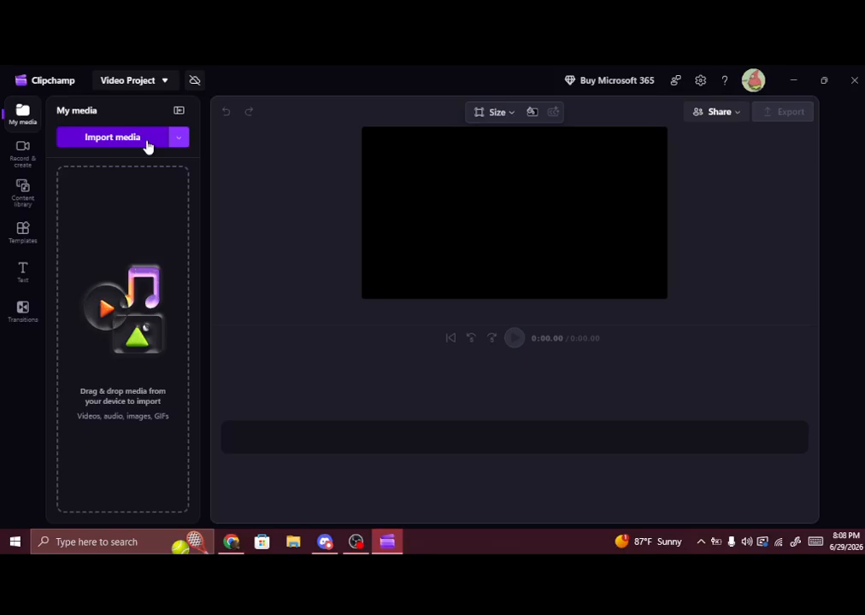
# Browse the video template categories from YouTube through to Eid Mubarak.
pyautogui.click(25, 230)
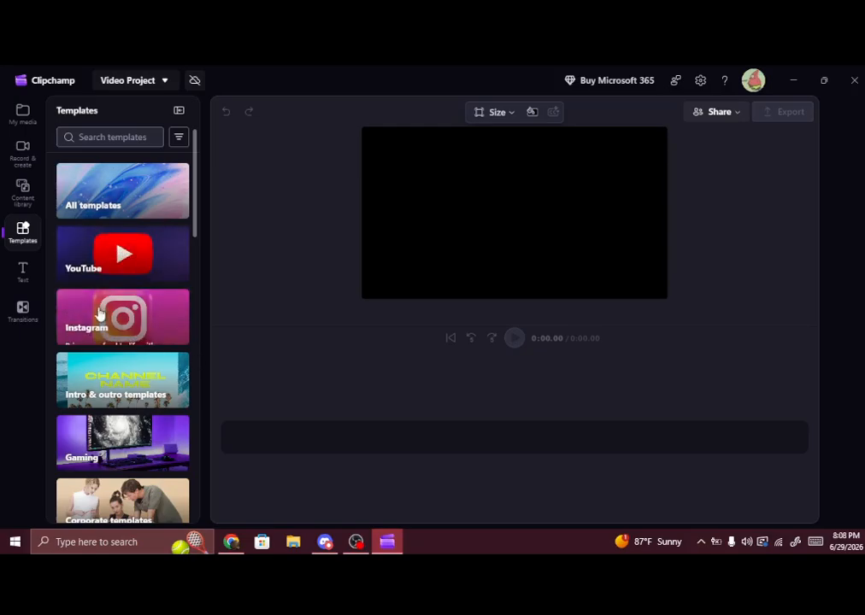
pyautogui.scroll(-1, 129, 427)
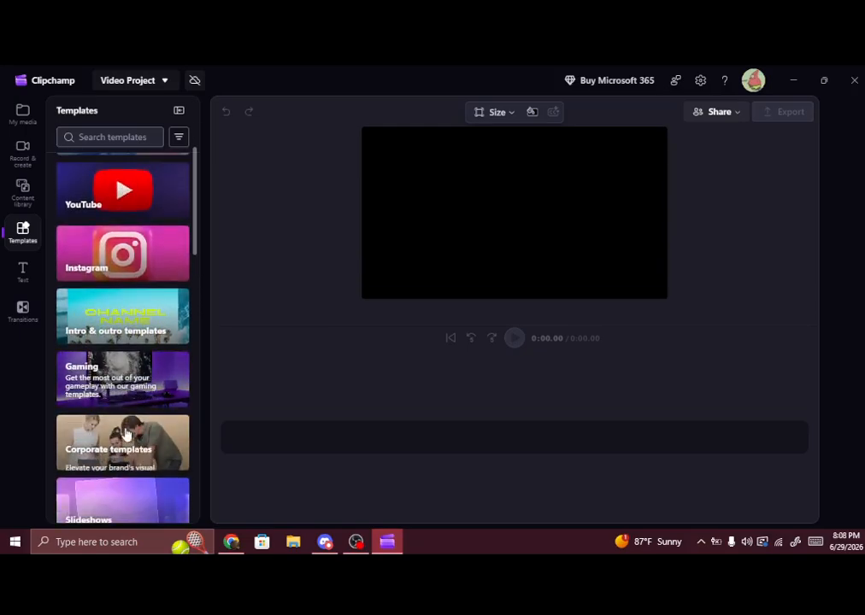
pyautogui.scroll(-2, 131, 452)
pyautogui.scroll(-2, 126, 381)
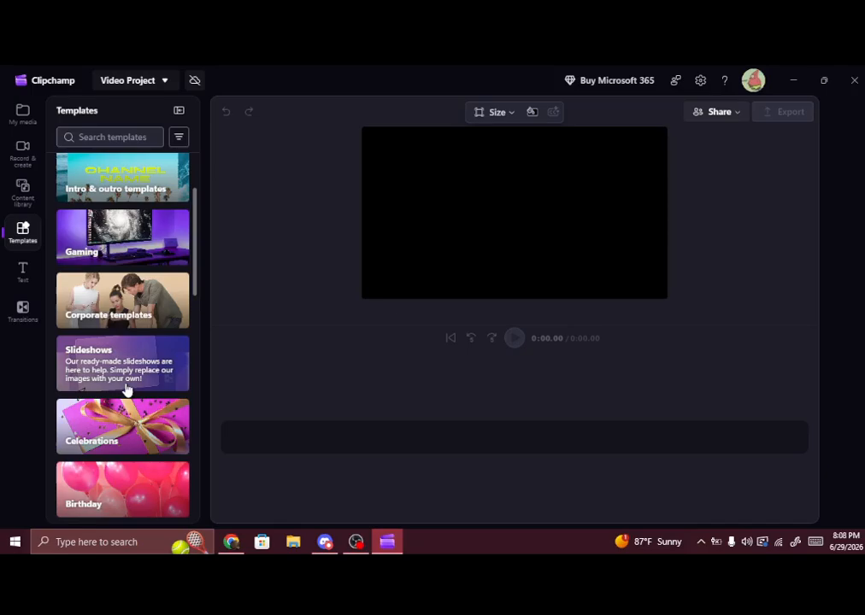
pyautogui.scroll(-2, 126, 441)
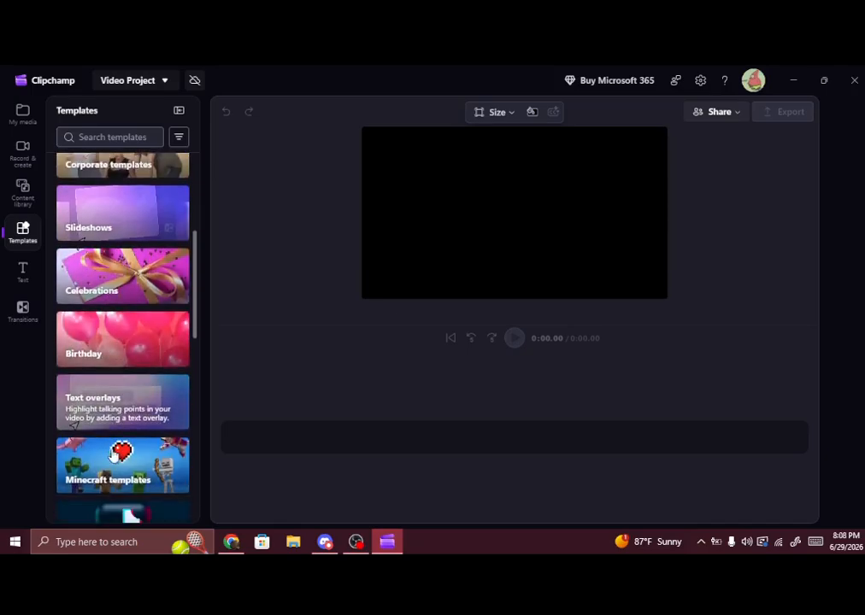
pyautogui.scroll(-2, 130, 418)
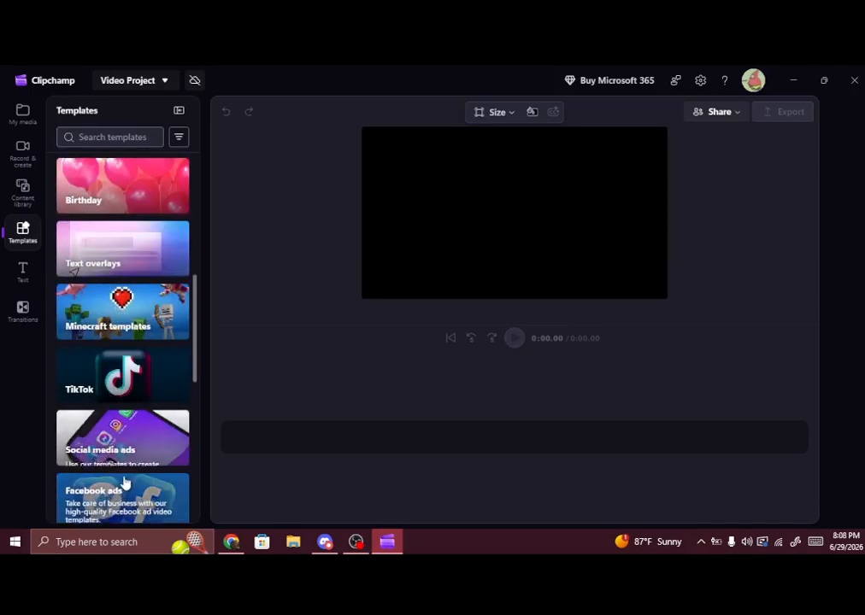
pyautogui.scroll(-1, 129, 448)
pyautogui.scroll(-1, 124, 452)
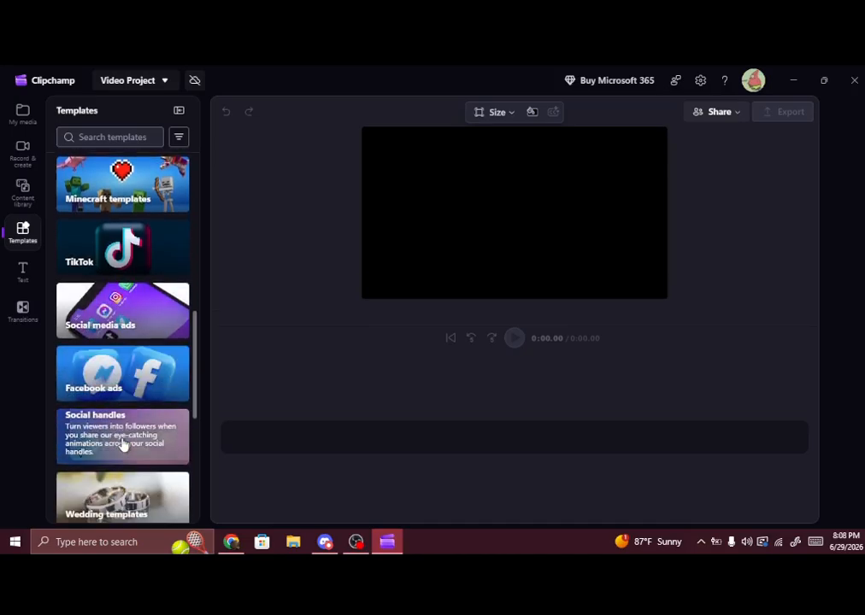
pyautogui.scroll(-2, 126, 450)
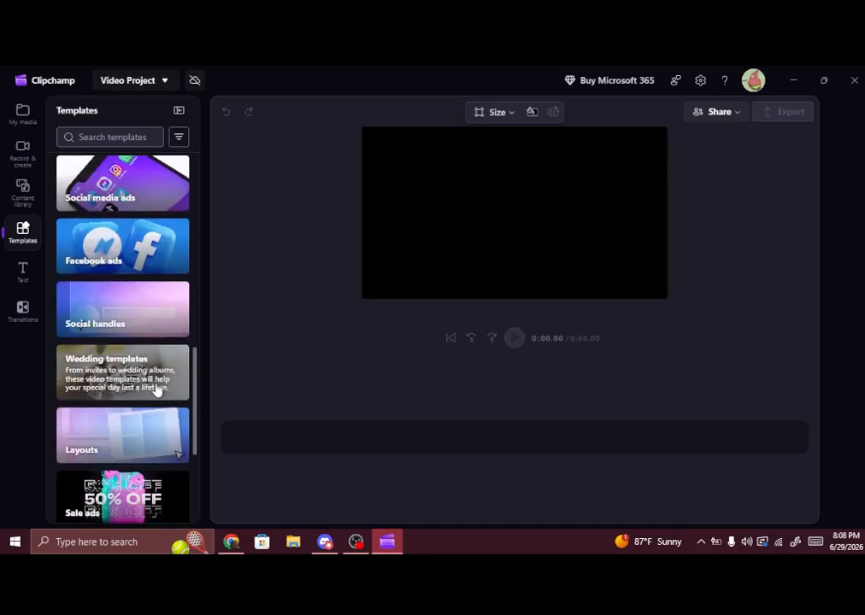
pyautogui.scroll(-2, 118, 392)
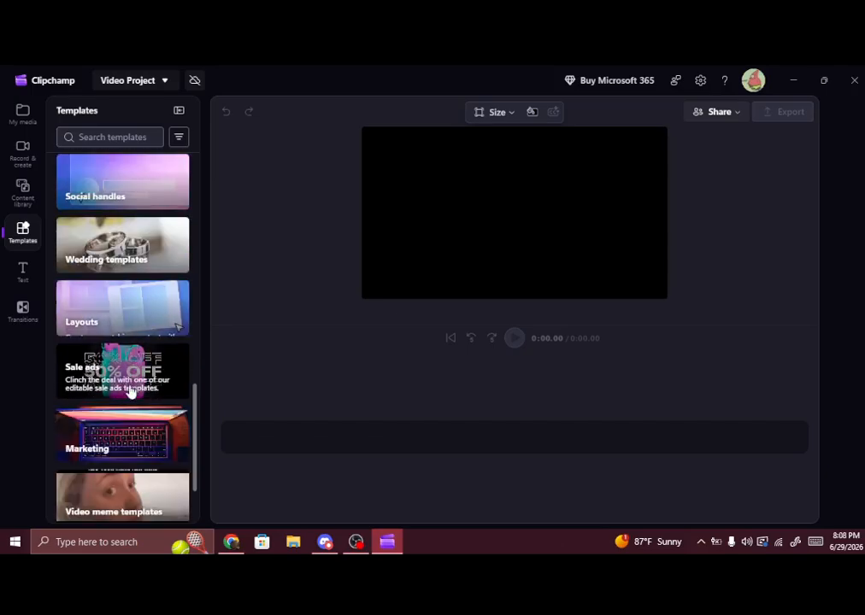
pyautogui.scroll(-1, 134, 448)
pyautogui.scroll(-1, 135, 445)
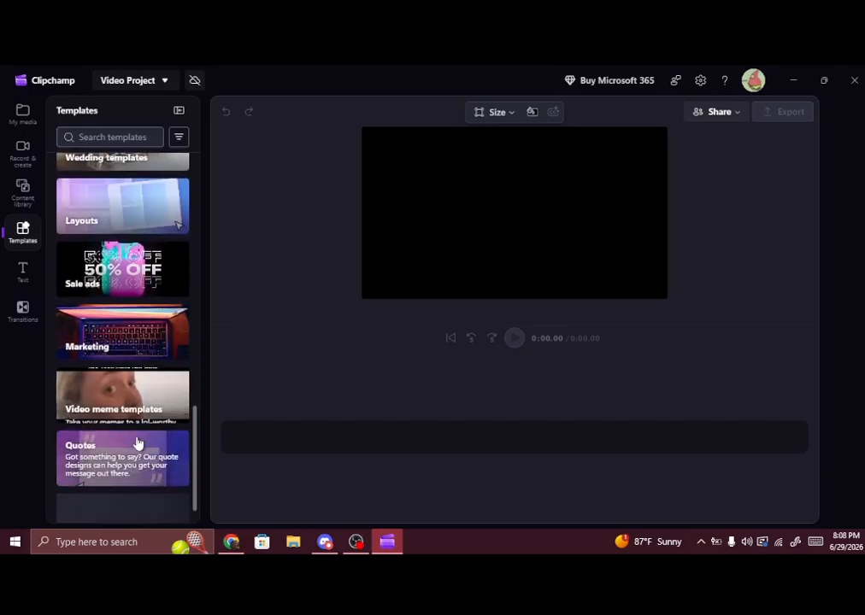
pyautogui.scroll(-1, 135, 449)
pyautogui.scroll(-12, 122, 494)
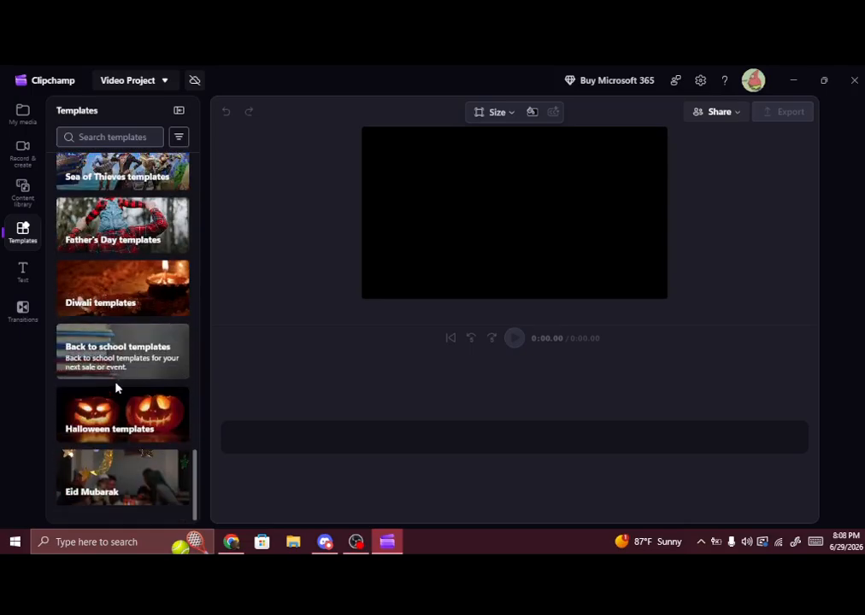
# Look over the text styles, the transitions and the content library's categories.
pyautogui.click(24, 272)
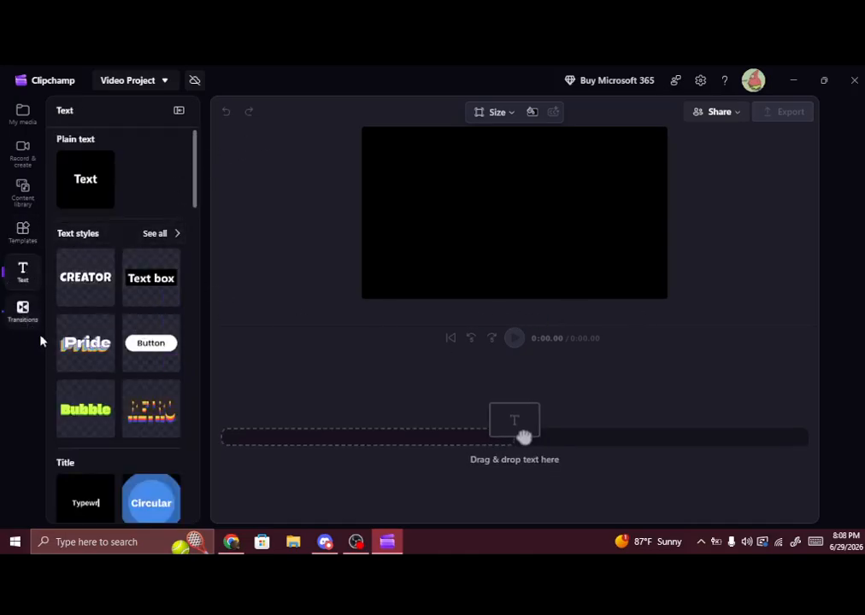
pyautogui.click(24, 311)
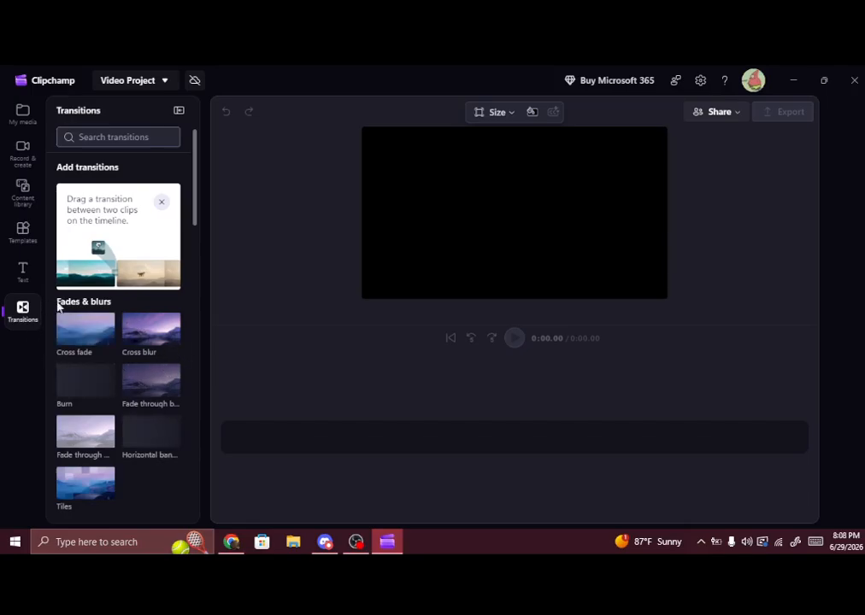
pyautogui.click(23, 189)
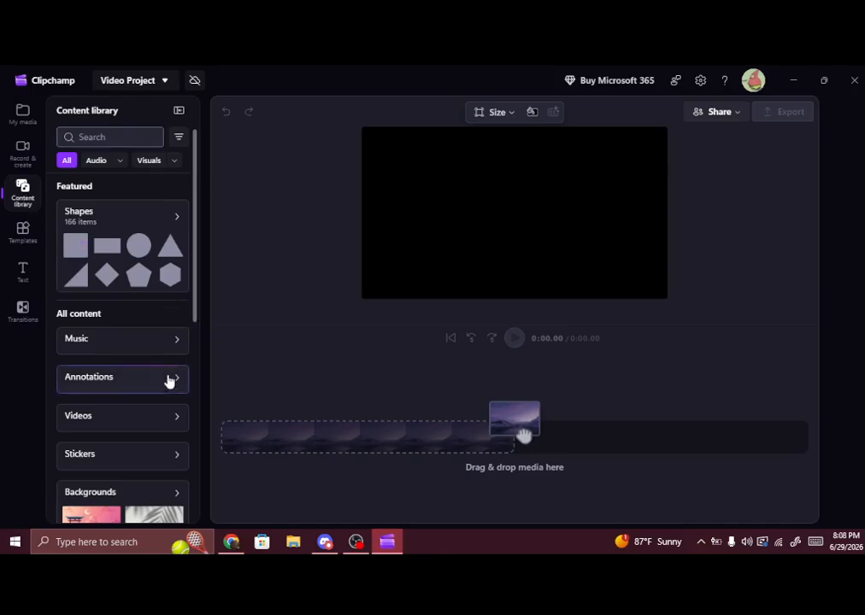
pyautogui.scroll(-3, 126, 385)
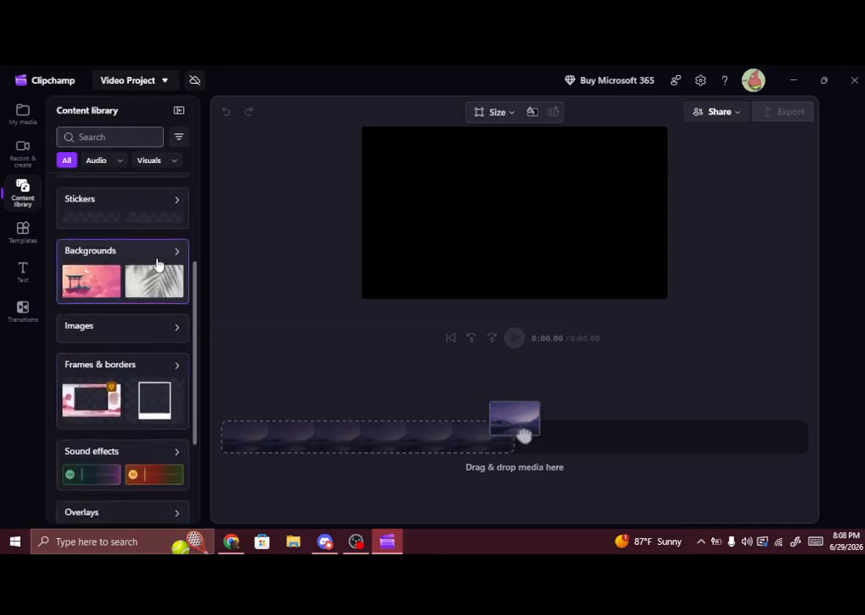
pyautogui.scroll(-3, 116, 406)
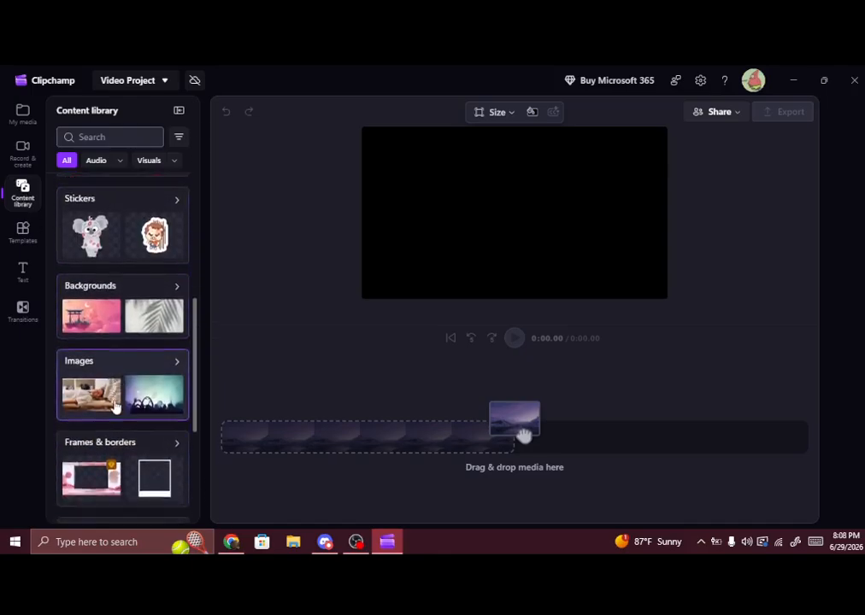
# Add the YouTube lifestyle vlog outro template from the YouTube category to the timeline.
pyautogui.click(22, 239)
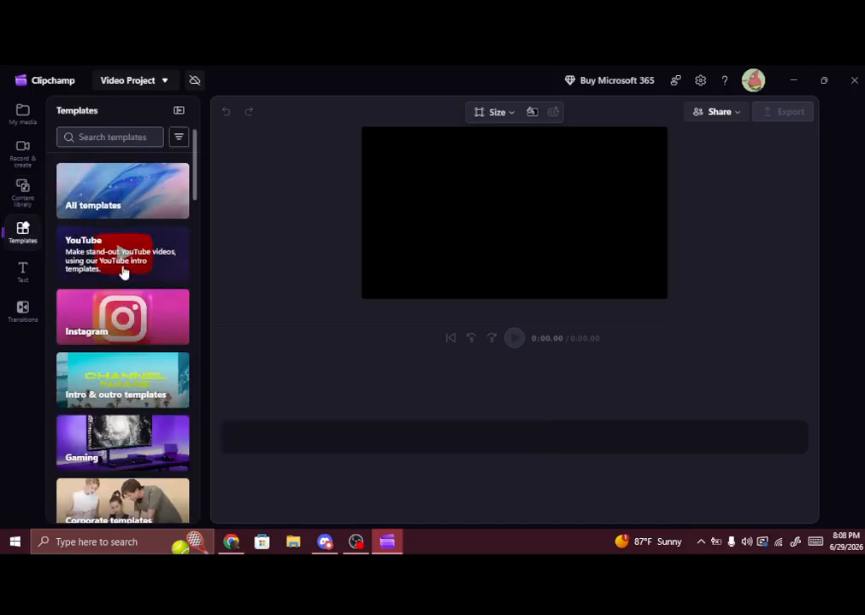
pyautogui.click(126, 266)
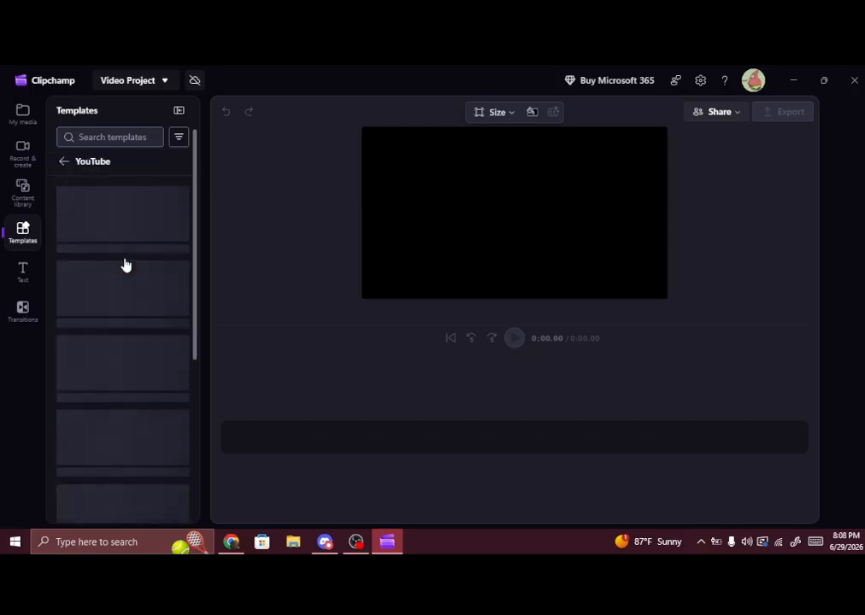
pyautogui.scroll(-10, 128, 285)
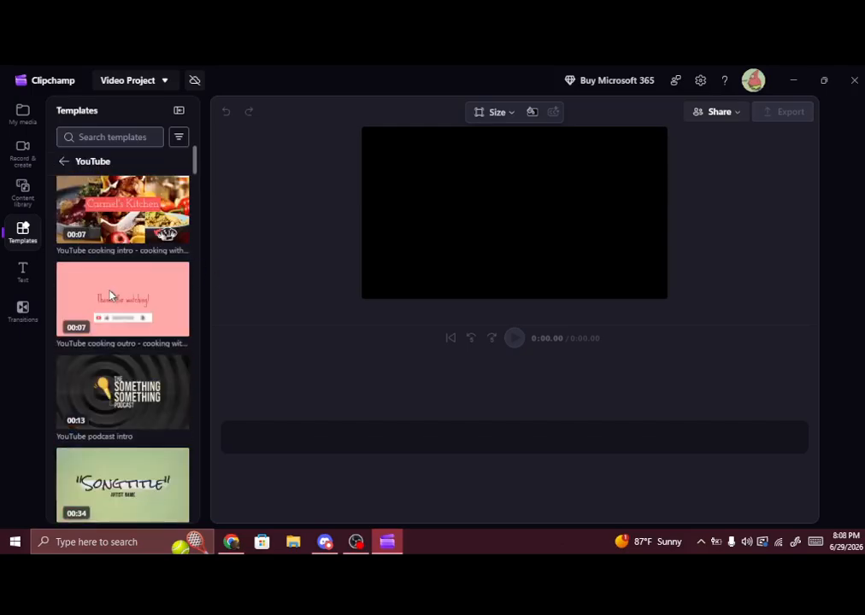
pyautogui.scroll(-10, 124, 346)
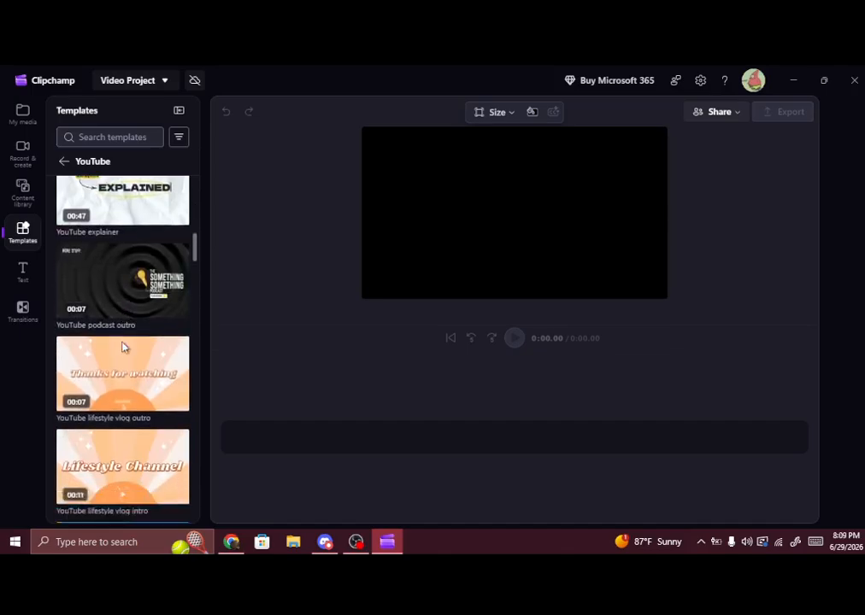
pyautogui.scroll(3, 124, 346)
pyautogui.moveTo(153, 308)
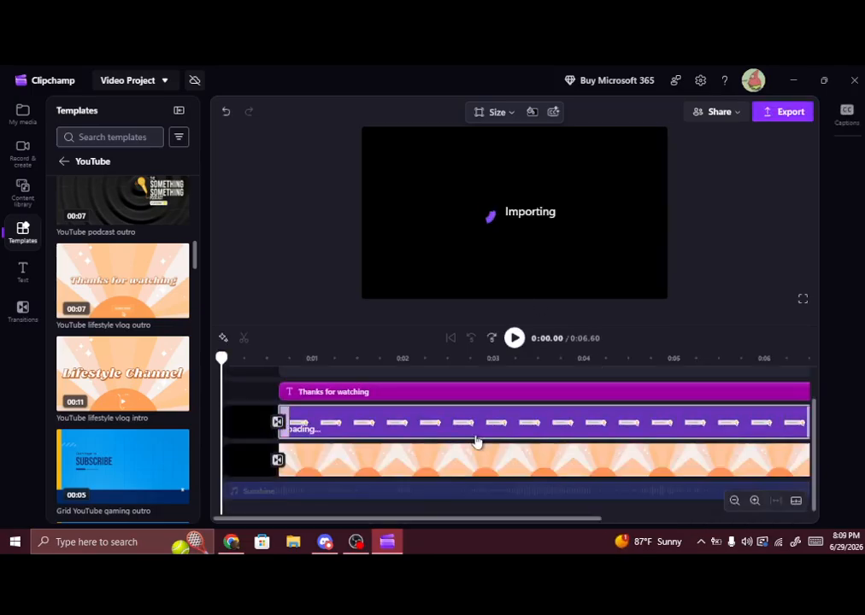
# Delete the template's Sunshine audio clip from the timeline.
pyautogui.rightClick(405, 496)
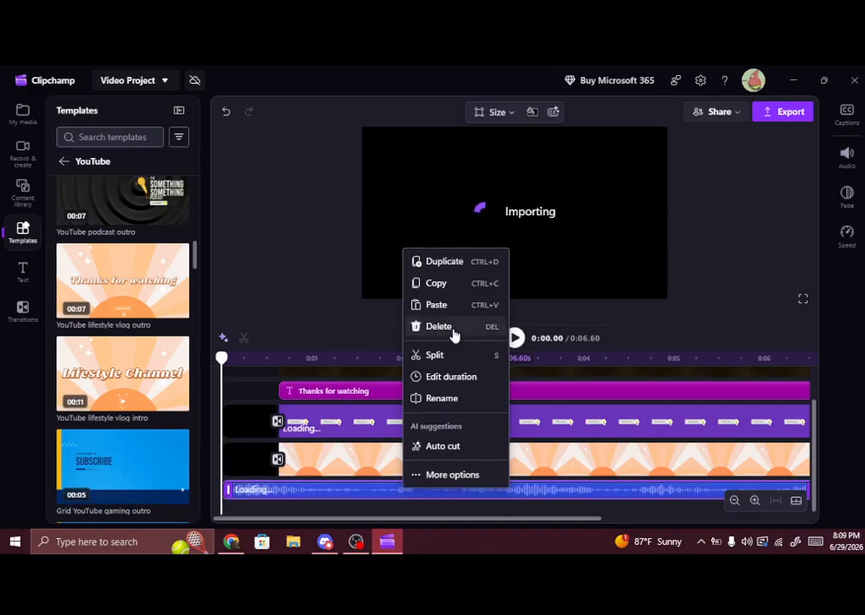
pyautogui.press('Delete')
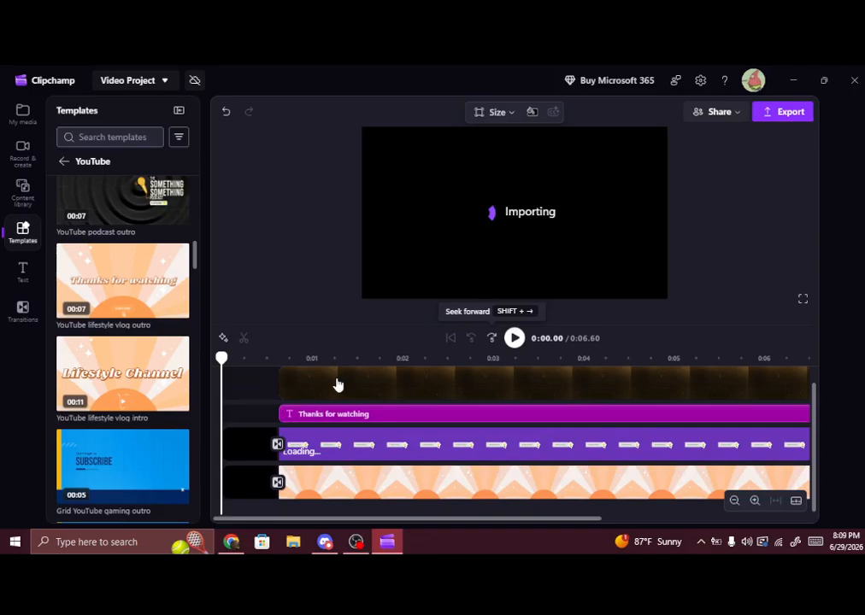
pyautogui.click(553, 231)
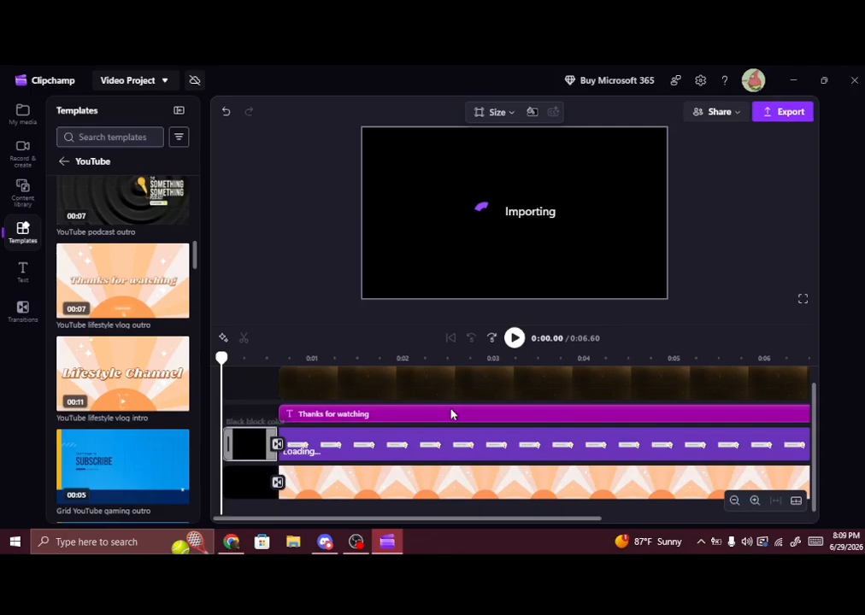
# Play back the "Thanks for watching" outro and pause it near the end.
pyautogui.click(514, 338)
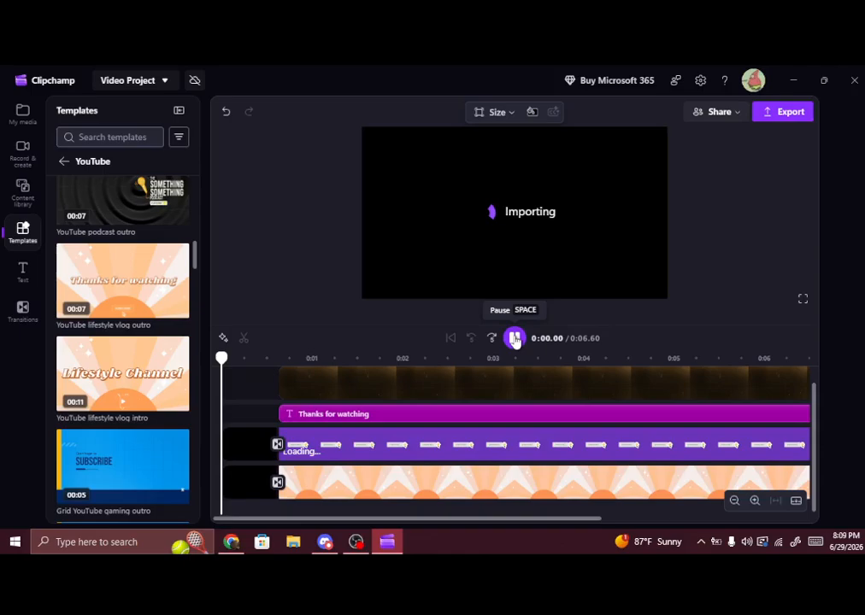
pyautogui.click(514, 338)
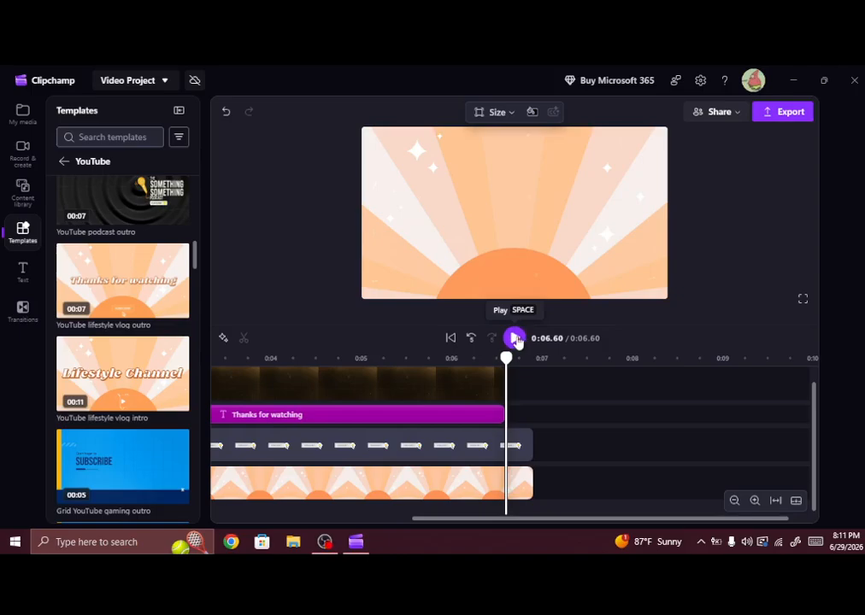
pyautogui.click(514, 339)
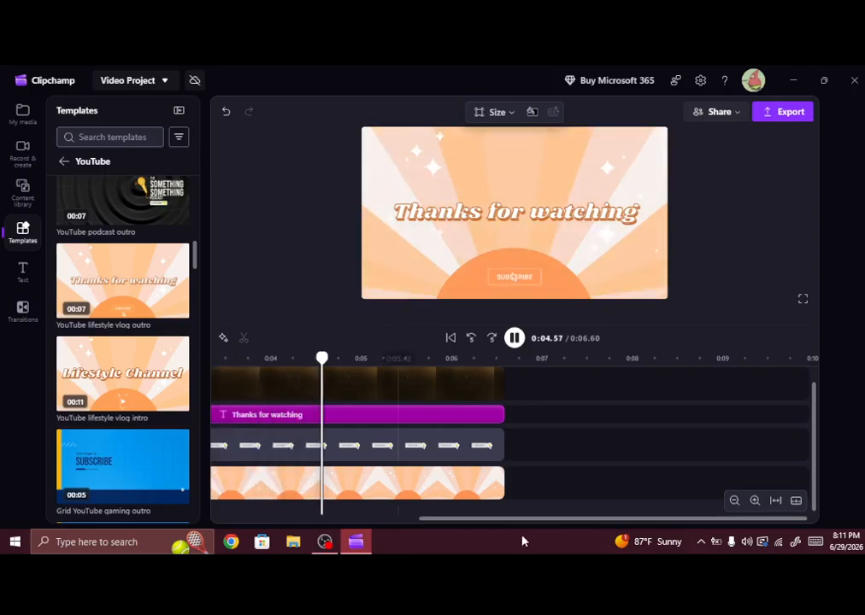
pyautogui.moveTo(413, 517); pyautogui.dragTo(269, 511)
pyautogui.click(514, 338)
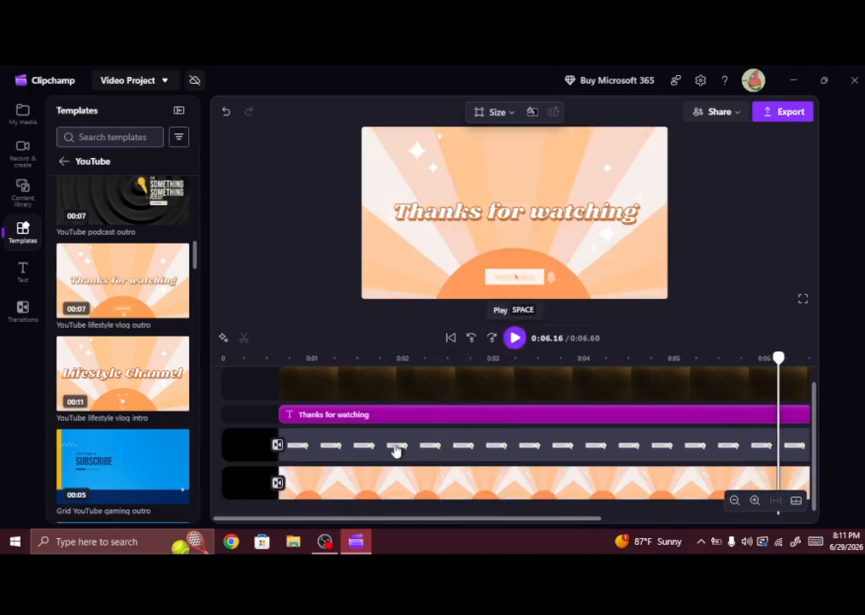
# Try the Flash effect and then the VHS effect on the sunburst background clip.
pyautogui.click(334, 492)
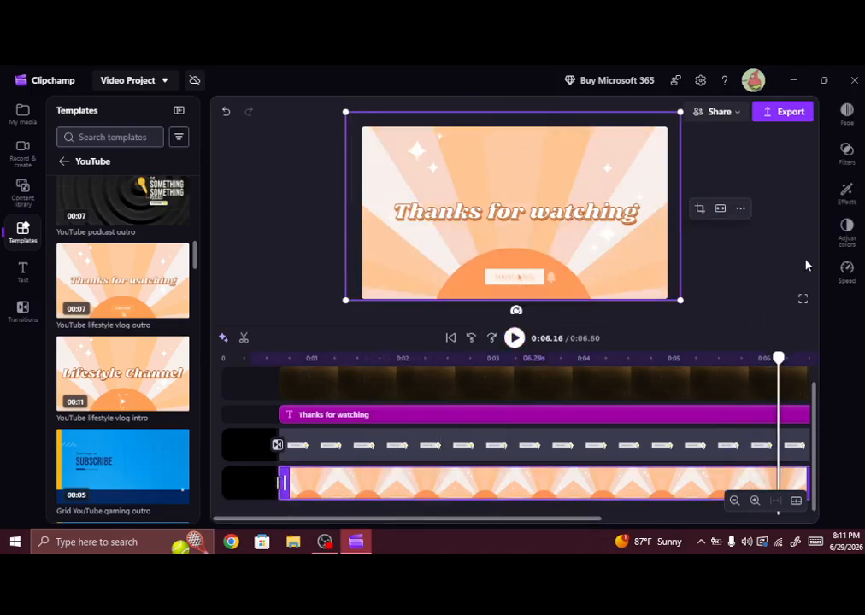
pyautogui.click(845, 193)
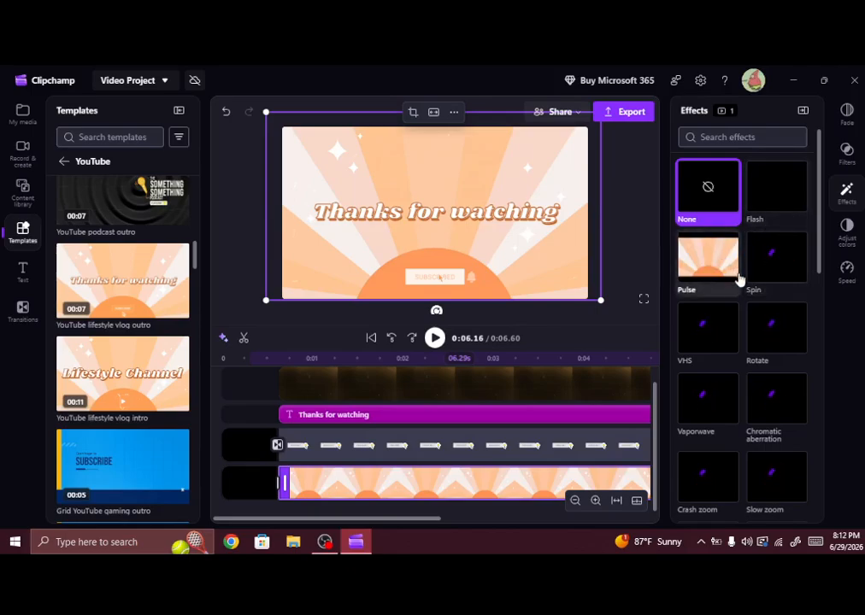
pyautogui.click(788, 188)
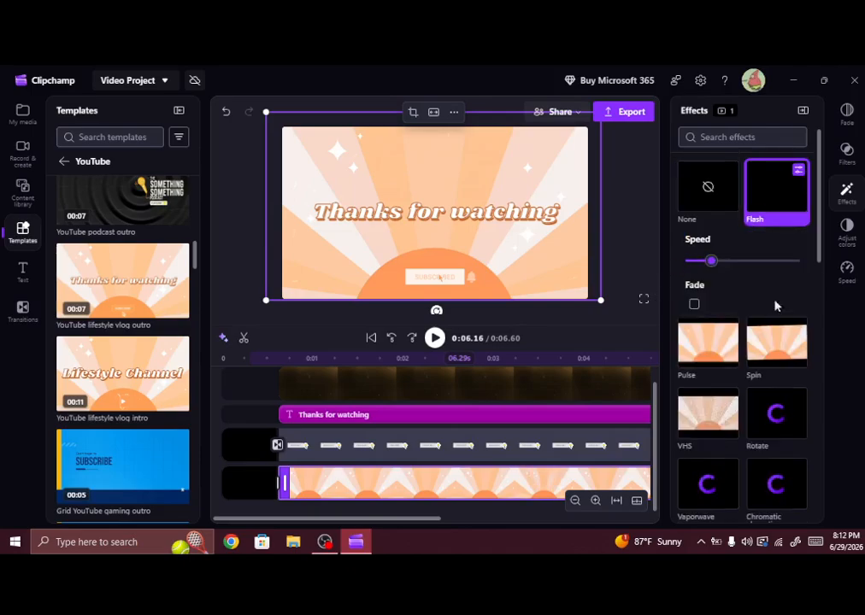
pyautogui.click(761, 224)
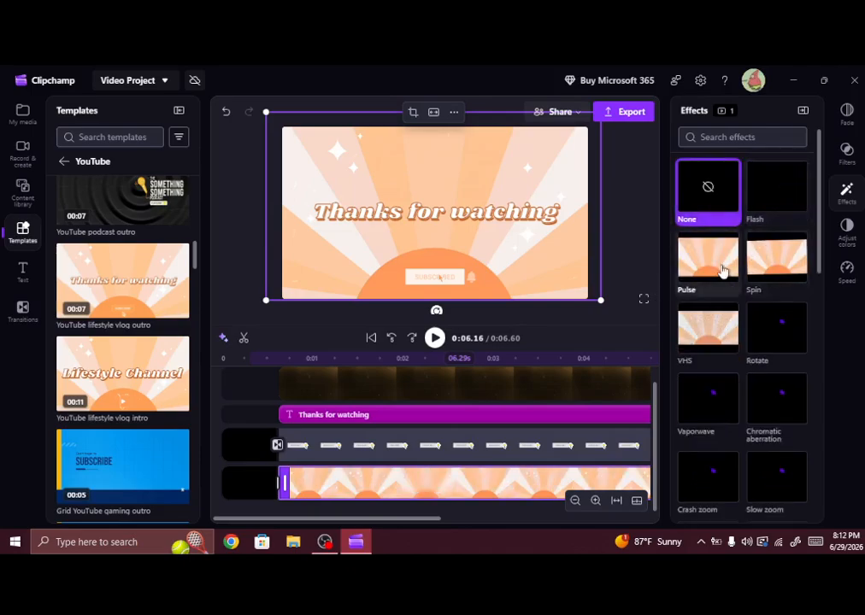
pyautogui.click(703, 343)
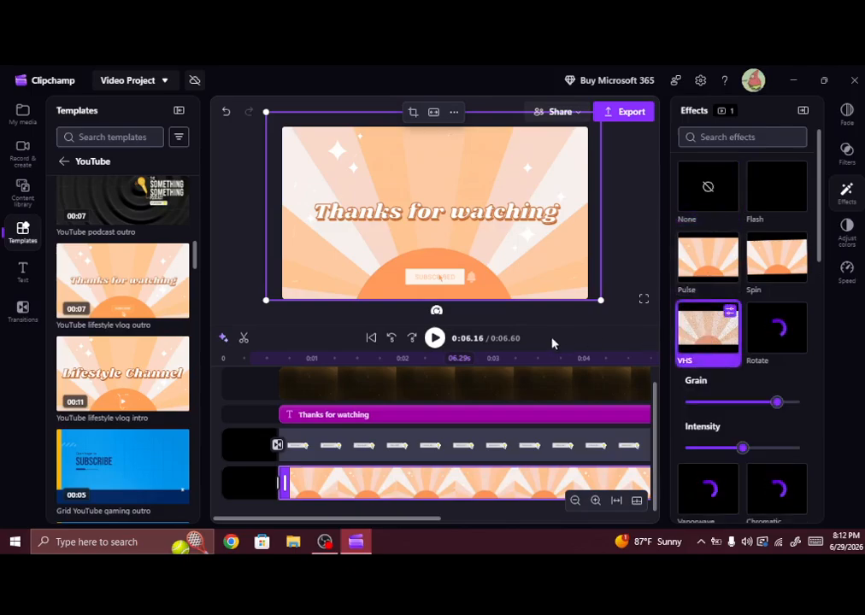
# Seek back five seconds and play part of the outro to preview the VHS effect.
pyautogui.click(395, 340)
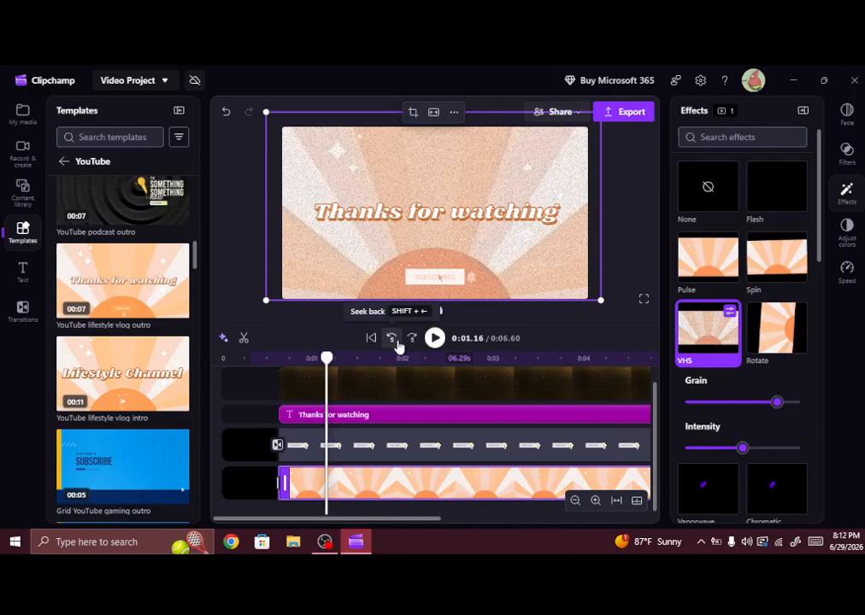
pyautogui.click(435, 337)
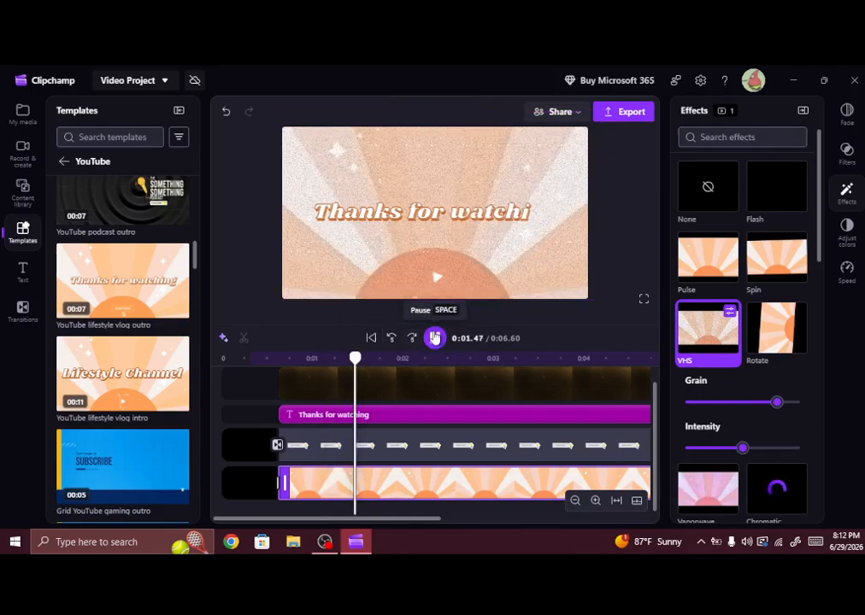
pyautogui.click(435, 337)
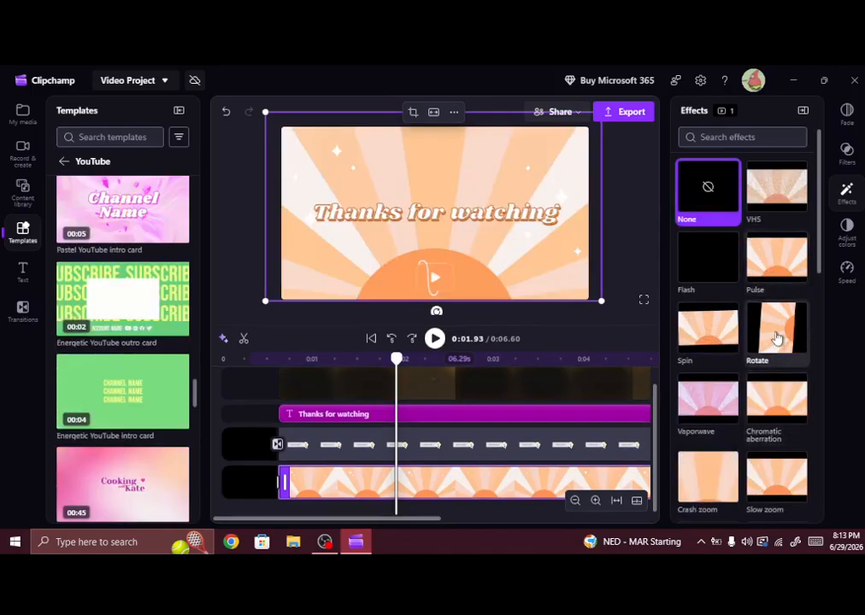
# Apply the Rotate effect to the sunburst background clip and play part of the outro to preview it.
pyautogui.click(777, 338)
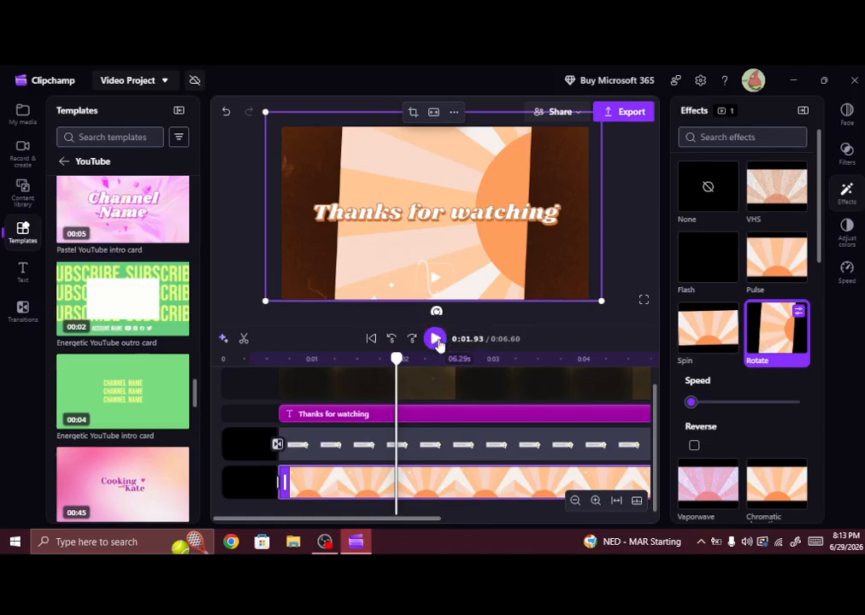
pyautogui.click(436, 340)
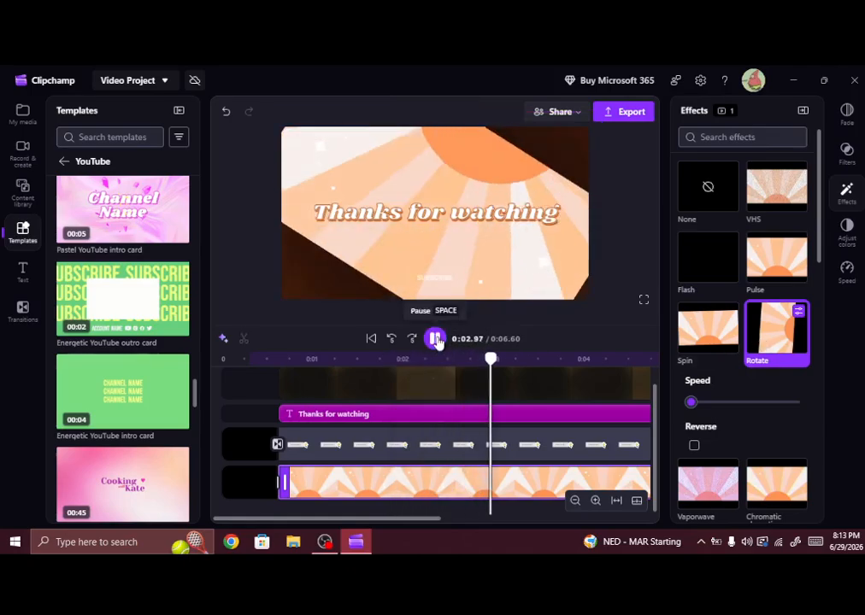
pyautogui.click(436, 339)
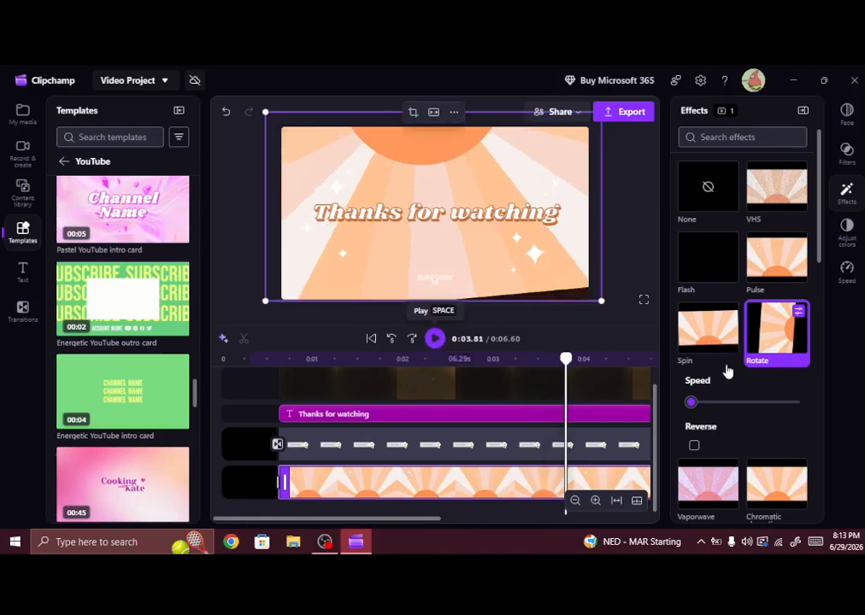
pyautogui.scroll(-4, 726, 367)
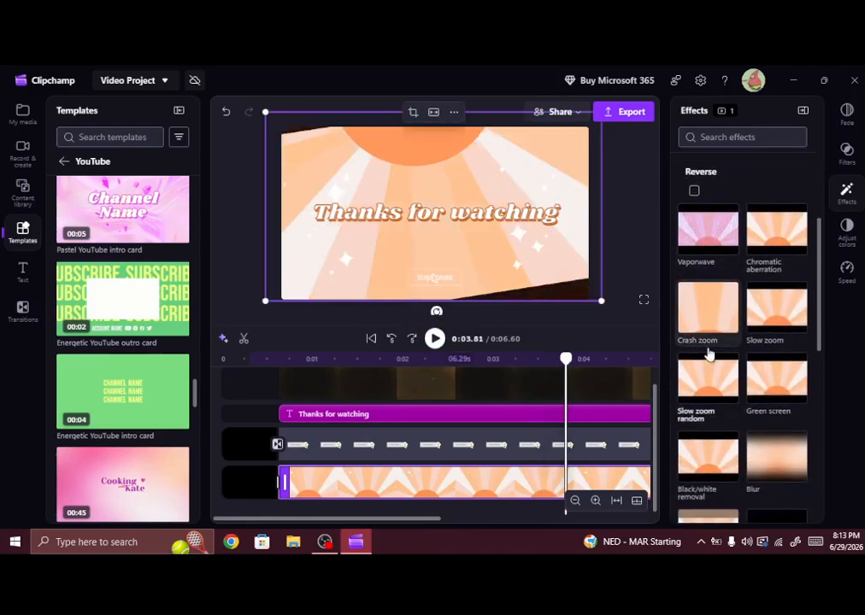
# Adjust the Subscribe button clip's colors with the coldest temperature, Overlay blend mode, maximum contrast and slightly raised exposure.
pyautogui.click(421, 446)
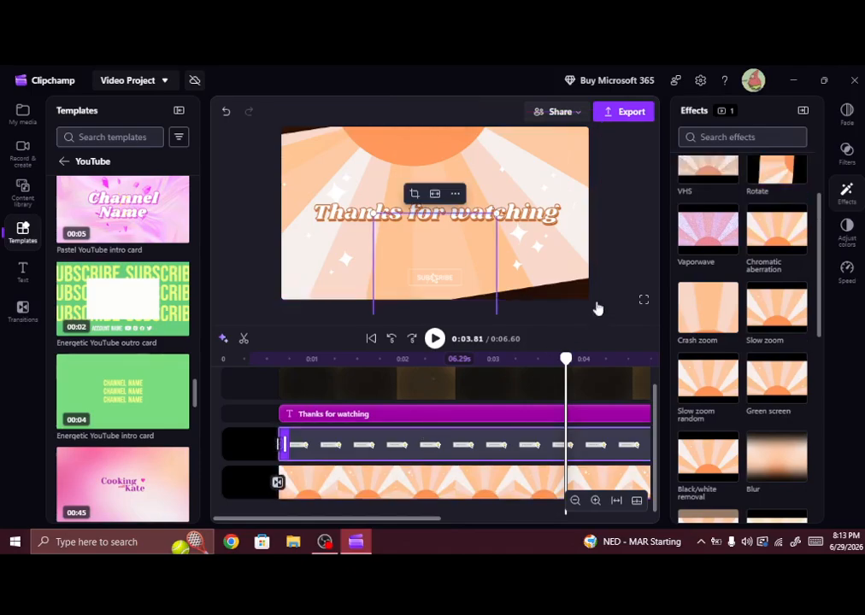
pyautogui.click(845, 241)
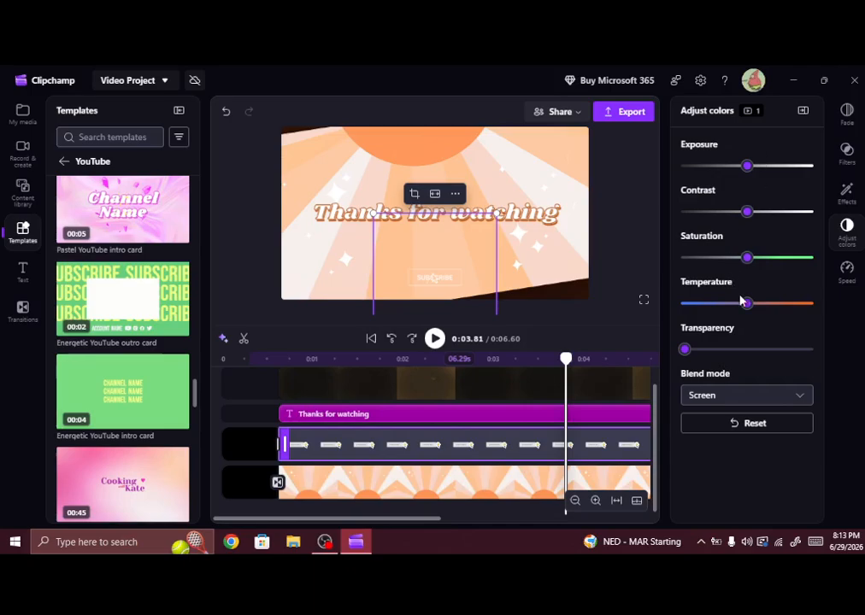
pyautogui.moveTo(747, 303); pyautogui.dragTo(686, 309)
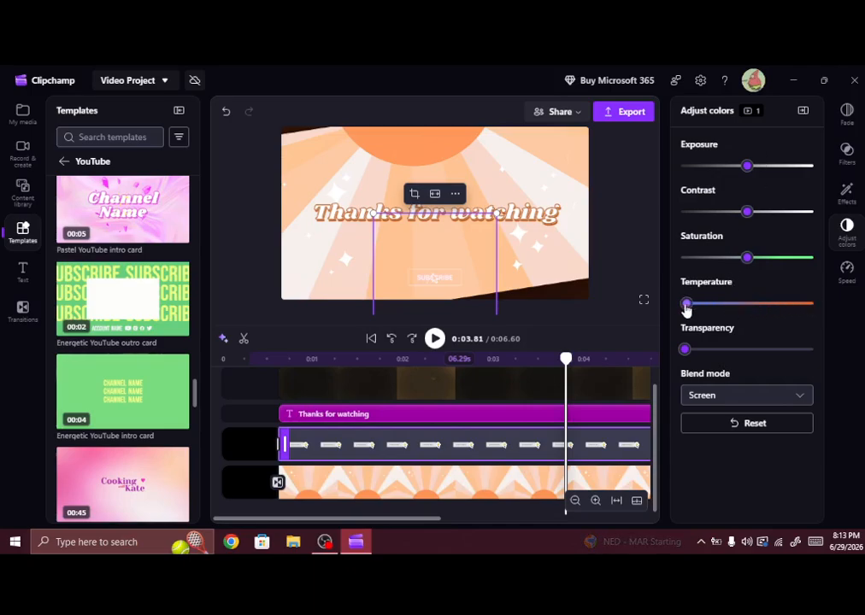
pyautogui.click(698, 398)
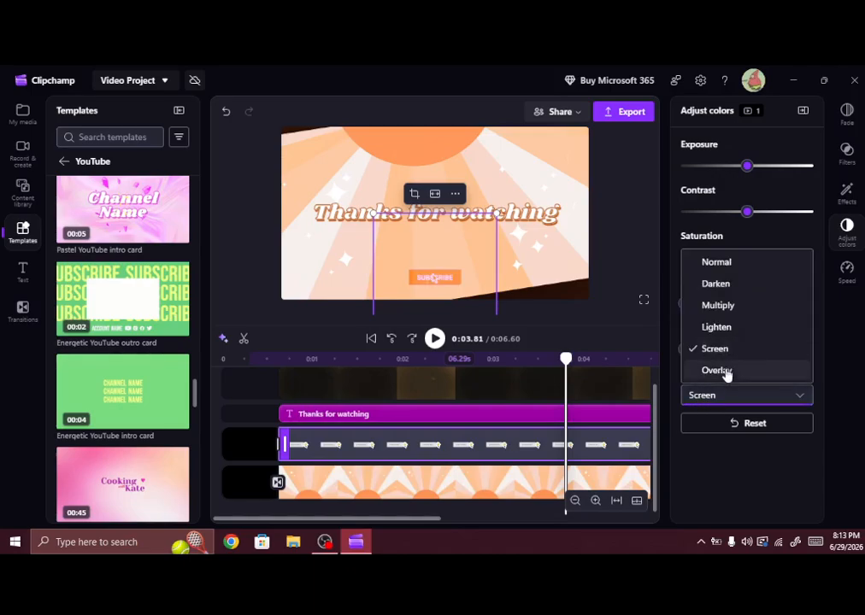
pyautogui.click(718, 370)
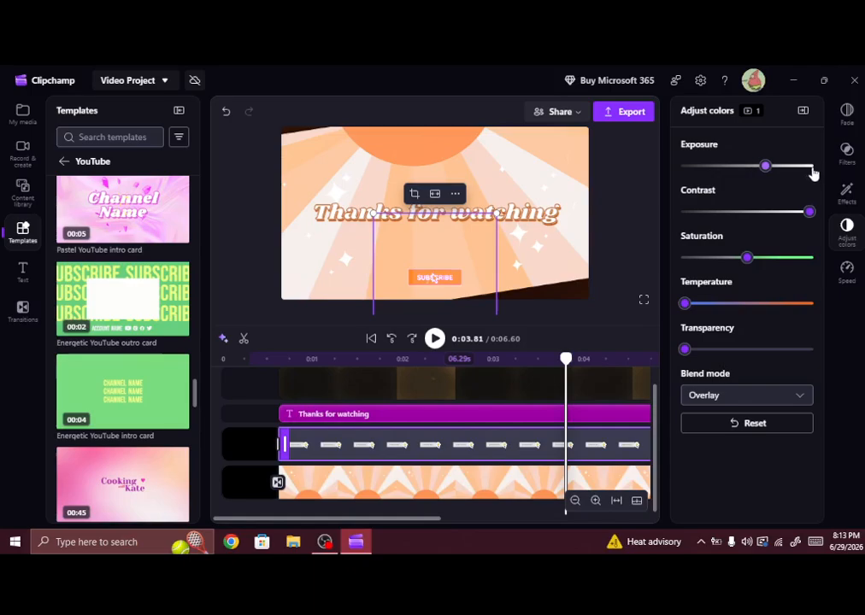
# Try the Spin effect on the Subscribe button clip, previewing it with Bounce on and off.
pyautogui.click(848, 195)
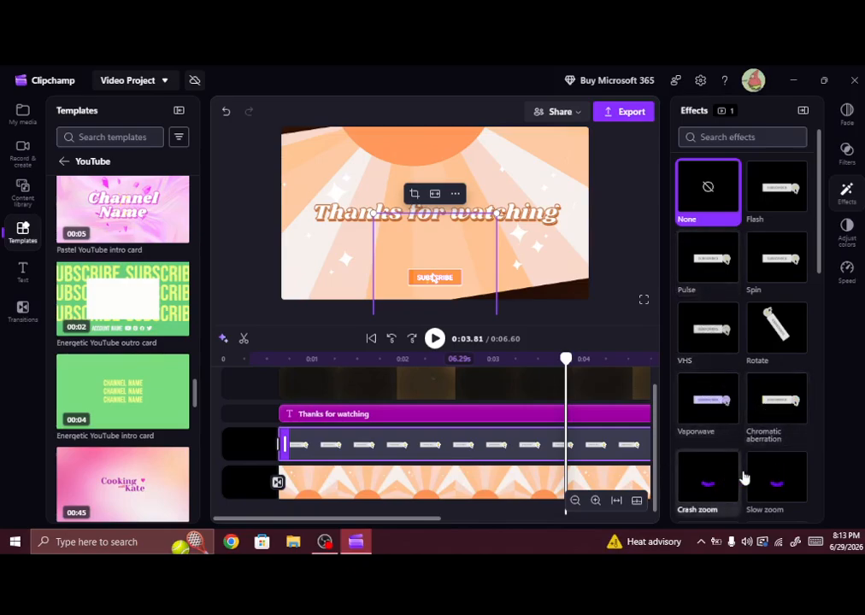
pyautogui.click(782, 263)
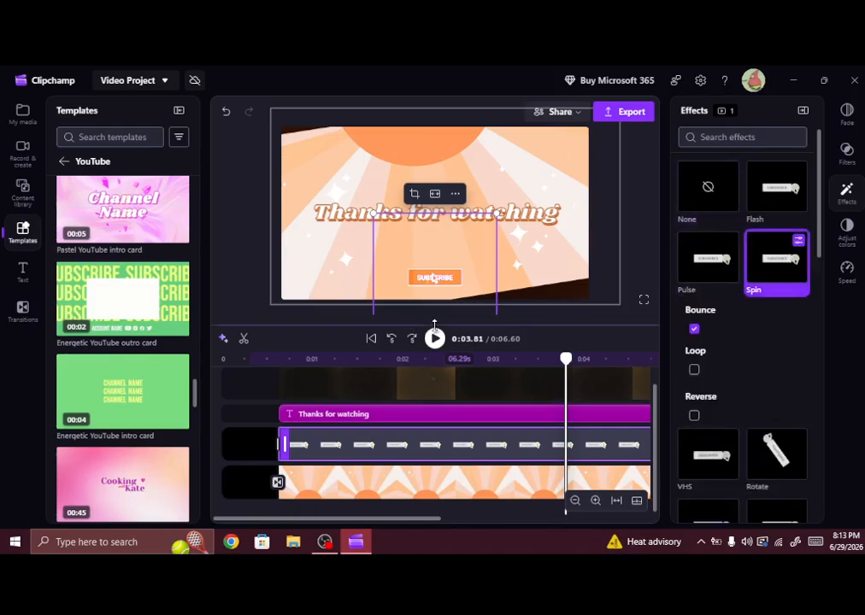
pyautogui.click(434, 339)
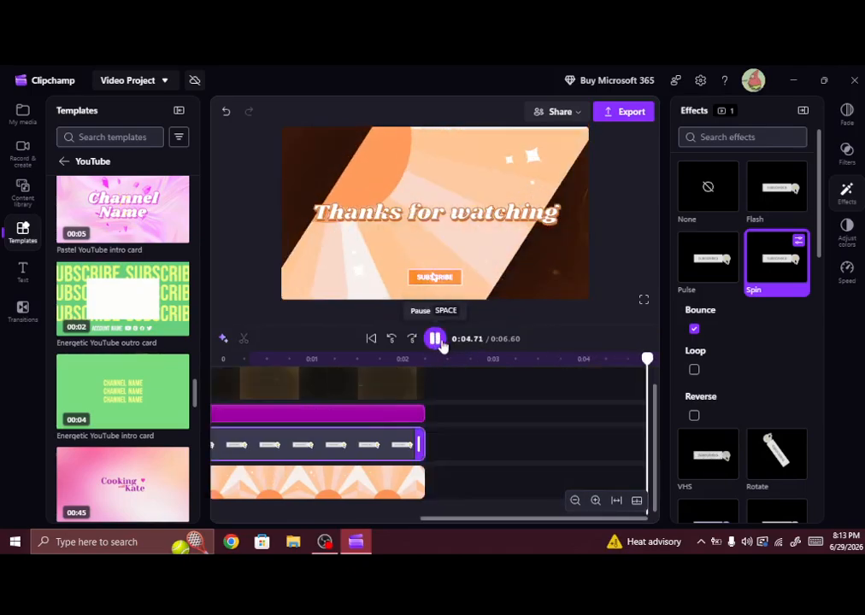
pyautogui.click(435, 339)
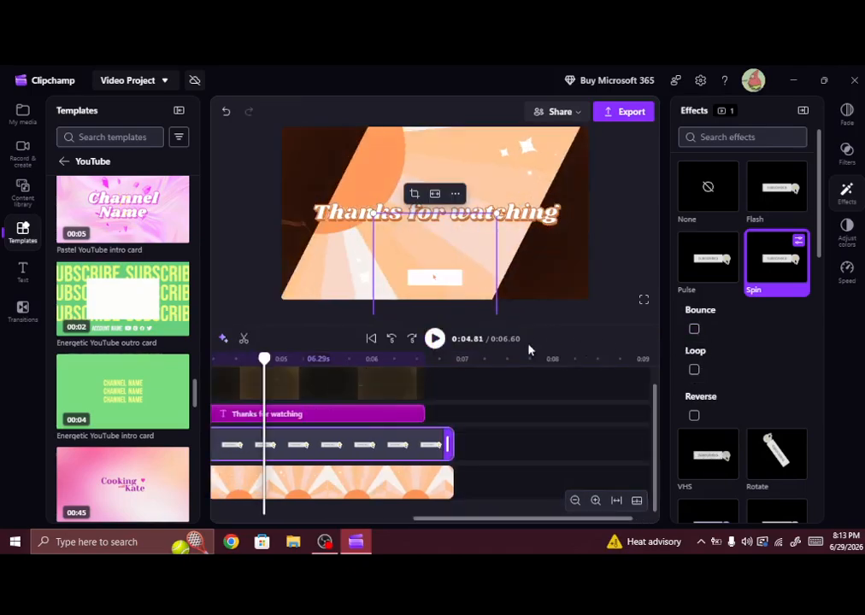
pyautogui.click(435, 339)
pyautogui.click(434, 339)
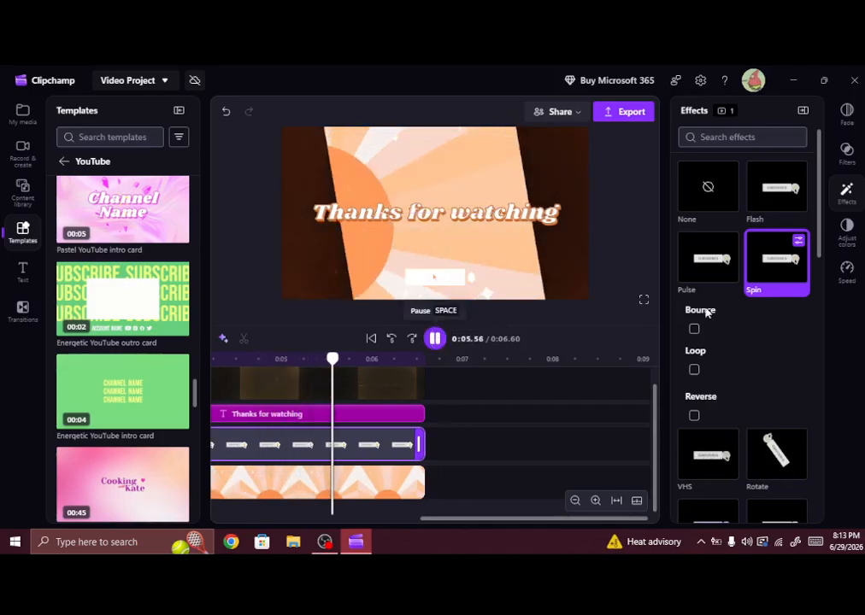
pyautogui.click(759, 266)
# Try the Crash zoom effect on the Subscribe button clip and preview it from five seconds back.
pyautogui.scroll(-4, 750, 299)
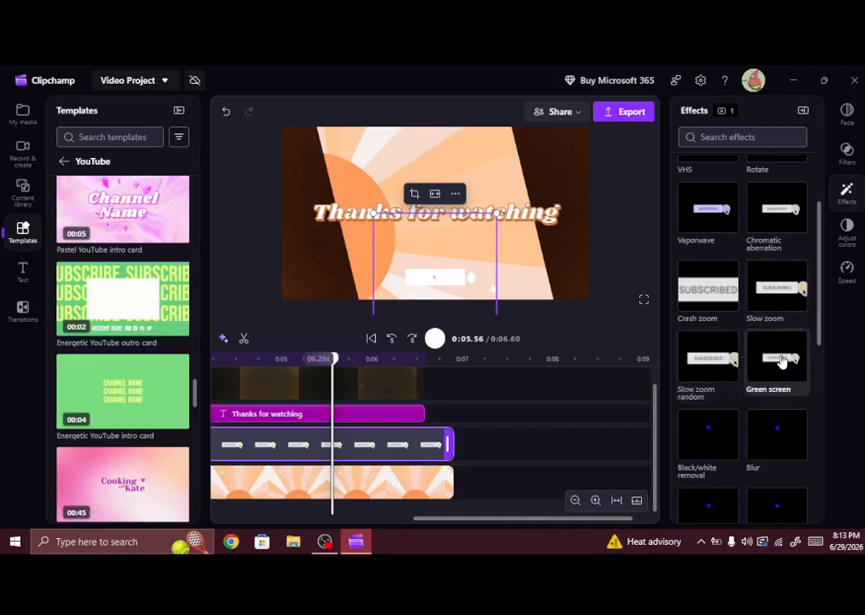
pyautogui.click(708, 294)
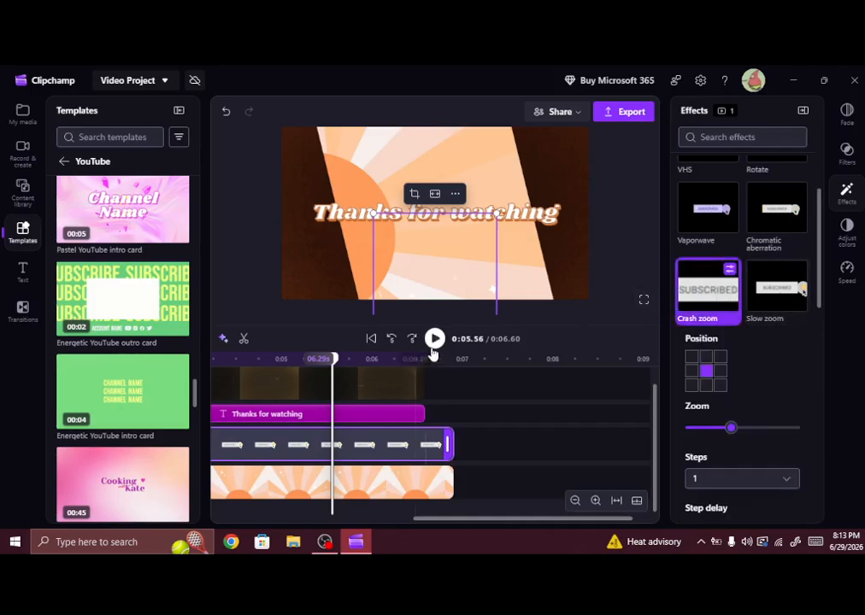
pyautogui.click(434, 339)
pyautogui.click(391, 341)
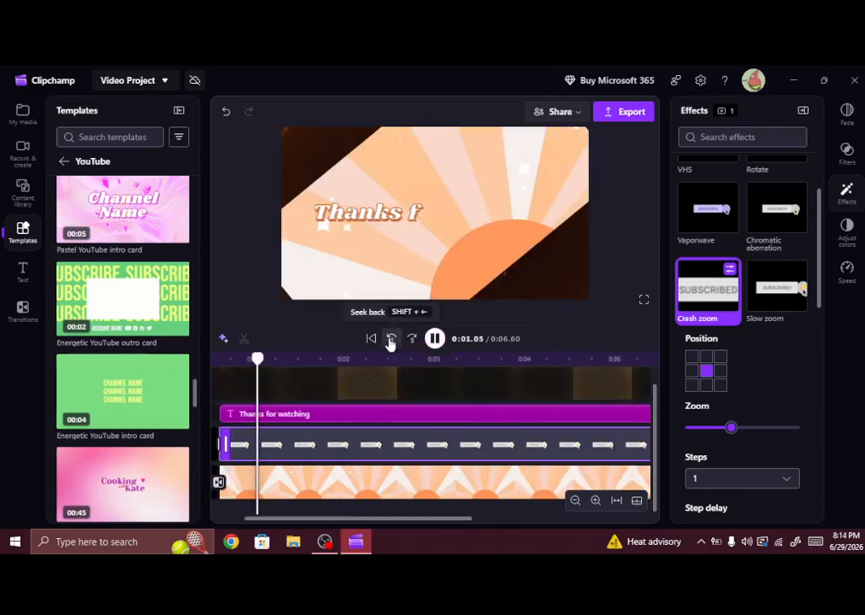
pyautogui.click(435, 339)
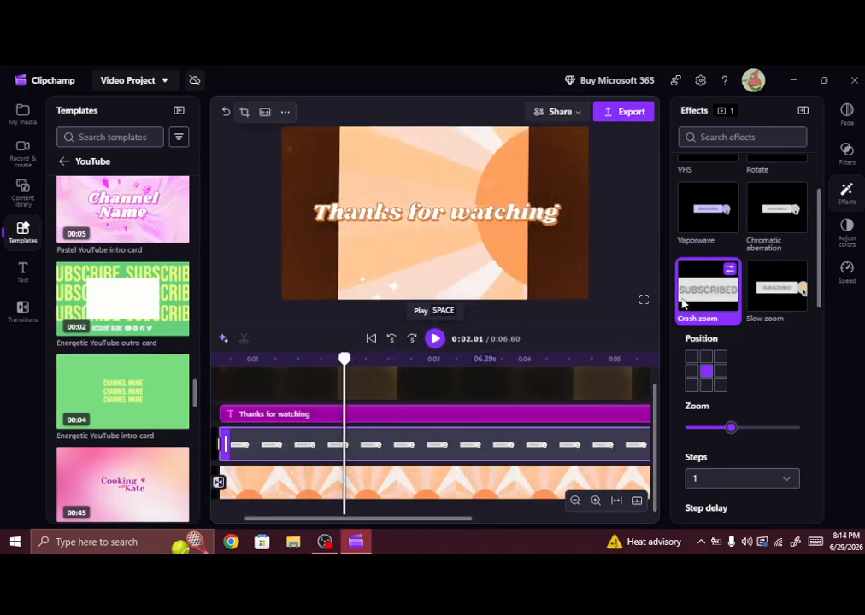
pyautogui.click(707, 293)
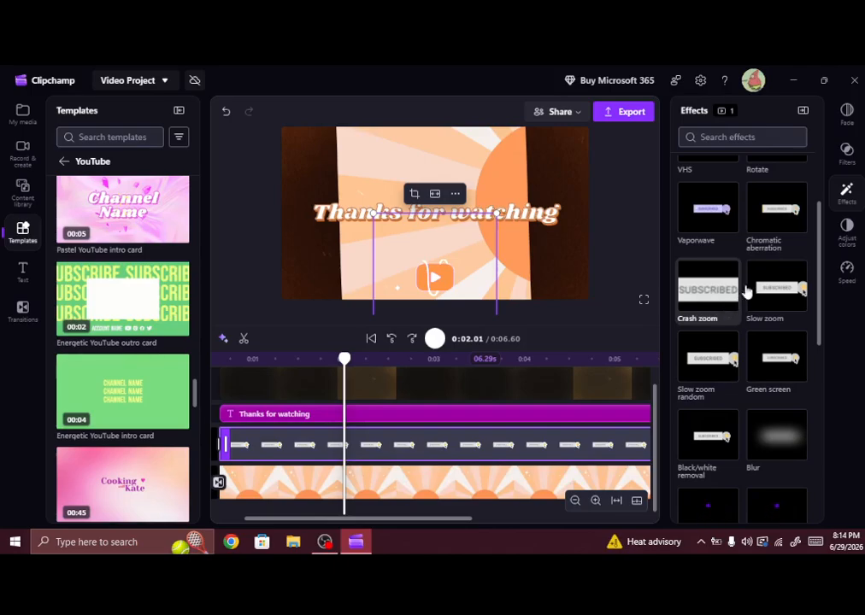
# Apply the Vaporwave effect to the Subscribe button clip and play part of the outro to preview it.
pyautogui.click(709, 215)
pyautogui.click(438, 340)
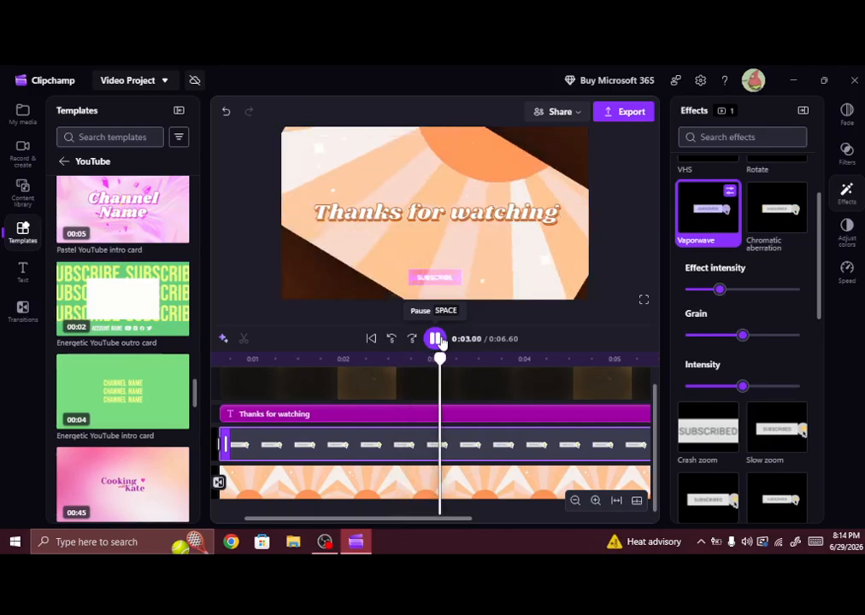
pyautogui.click(393, 280)
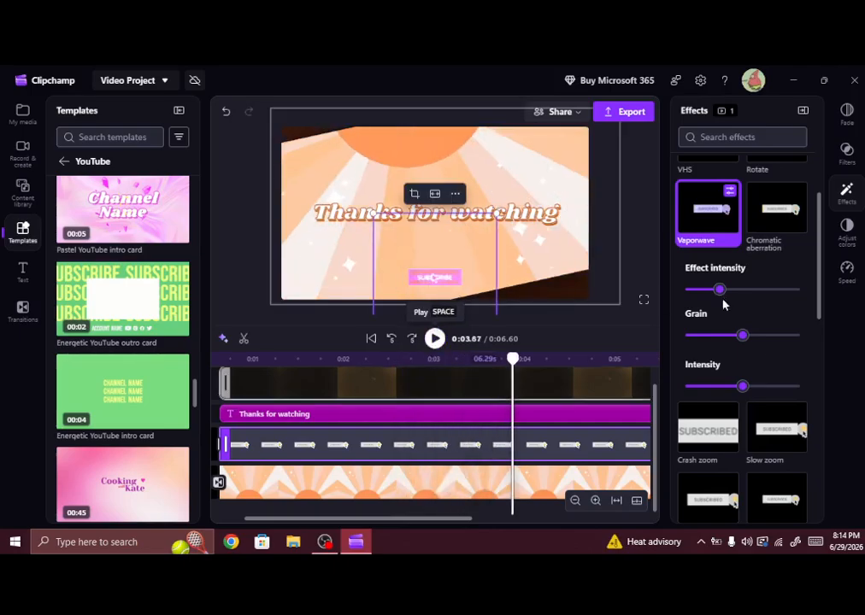
# Add the Chromatic aberration effect to the Subscribe button clip alongside Vaporwave and preview the combination.
pyautogui.scroll(-10, 745, 324)
pyautogui.scroll(8, 741, 317)
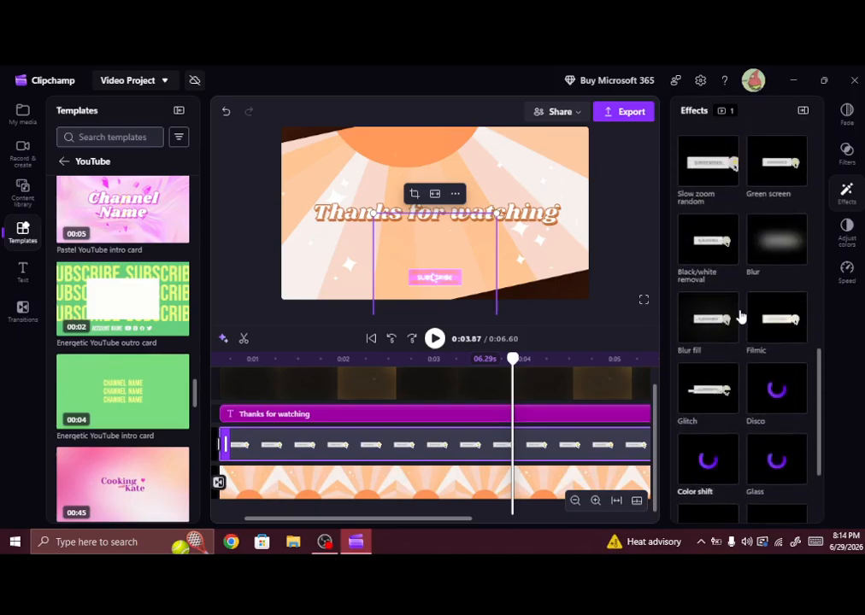
pyautogui.click(784, 282)
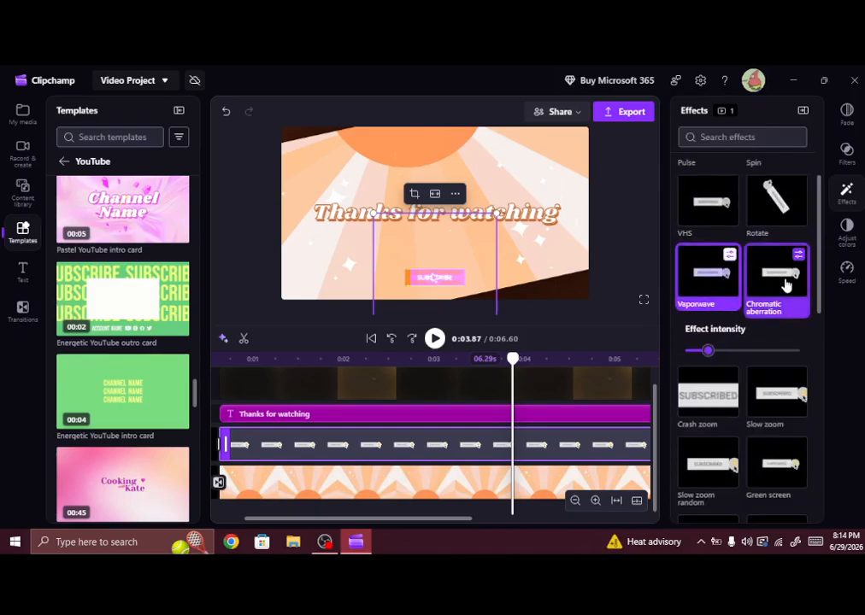
pyautogui.click(434, 338)
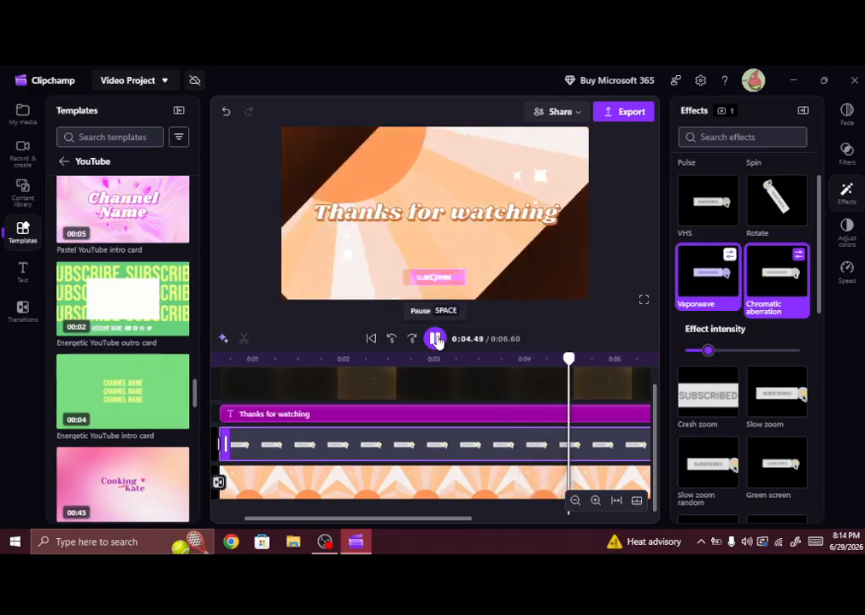
pyautogui.click(435, 338)
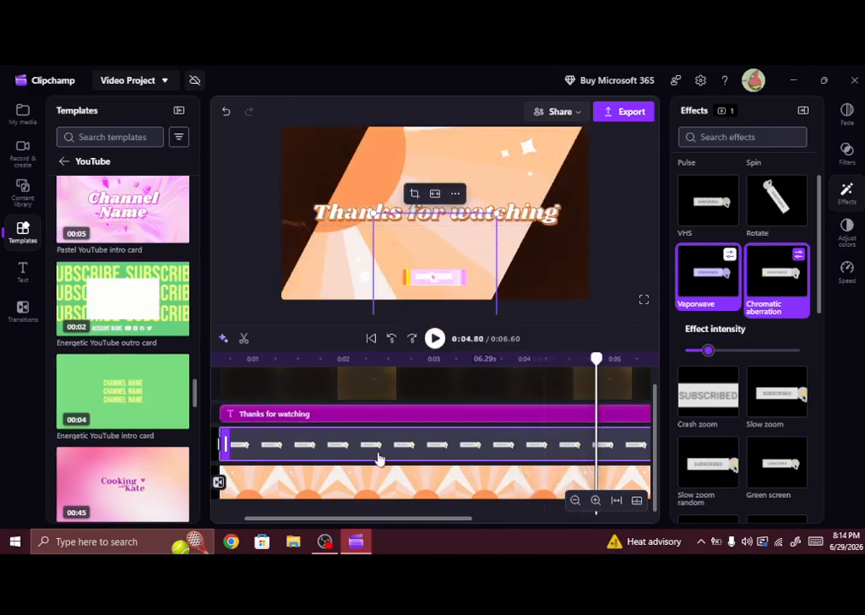
# Replace the "Thanks for watching" title text with "Video".
pyautogui.click(330, 414)
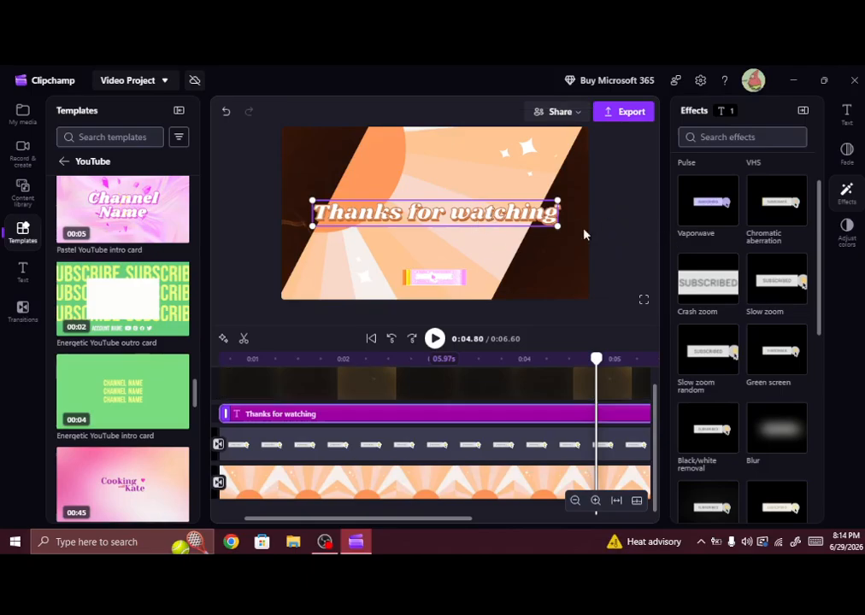
pyautogui.click(847, 118)
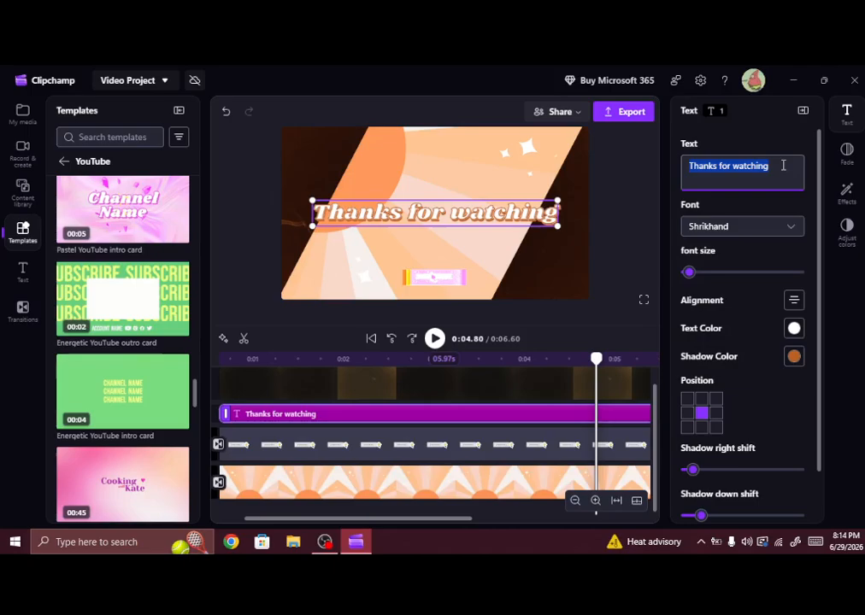
pyautogui.write('Vid')
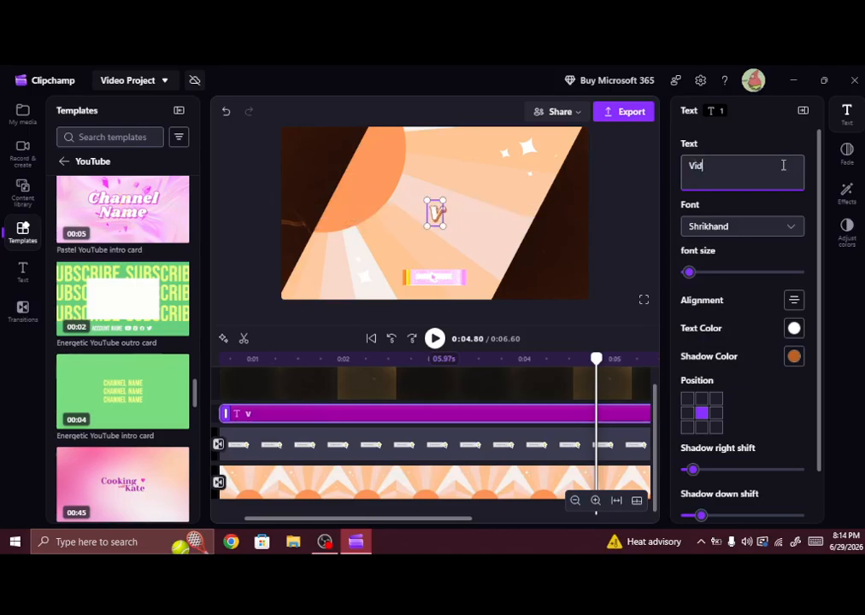
pyautogui.write('eo')
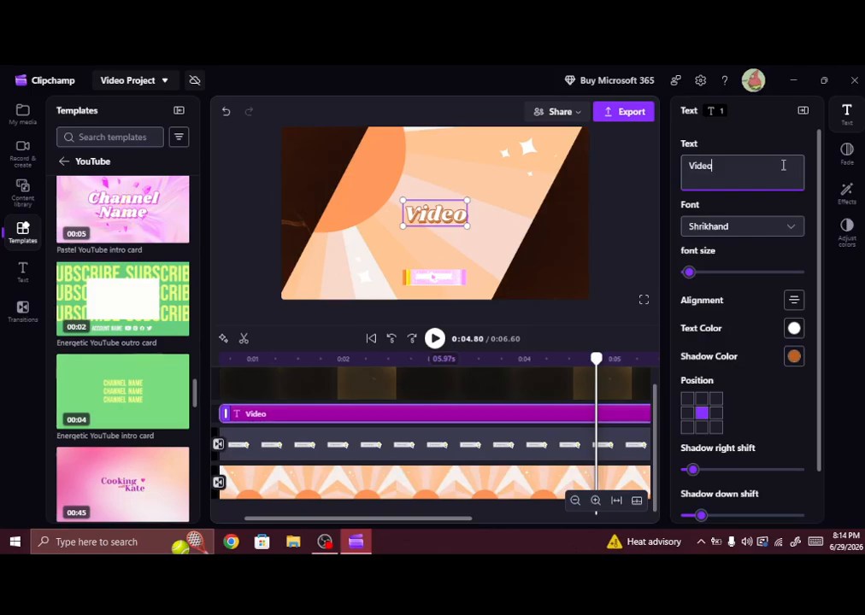
# Set the title's shadow color to pink #FA69F9 and its text color to purple #BC11F8.
pyautogui.click(792, 358)
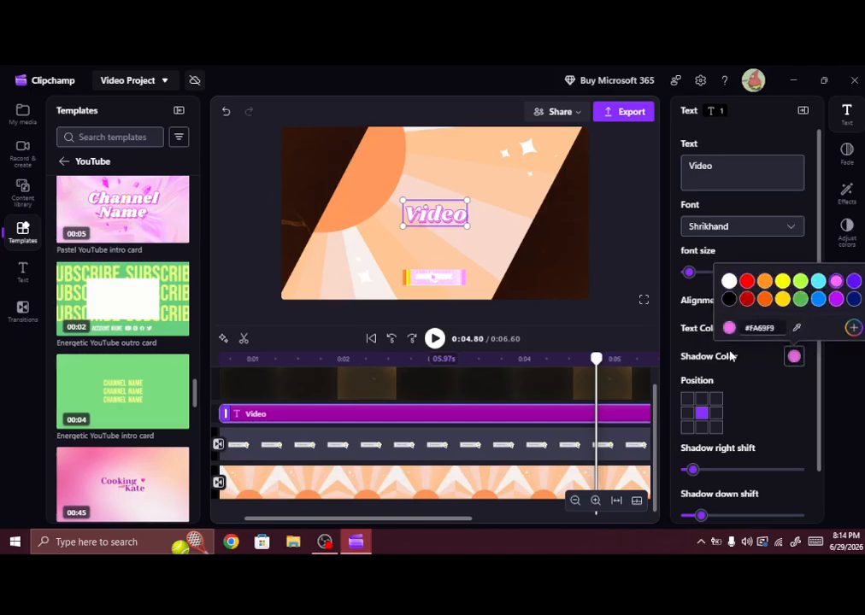
pyautogui.click(697, 336)
pyautogui.click(794, 329)
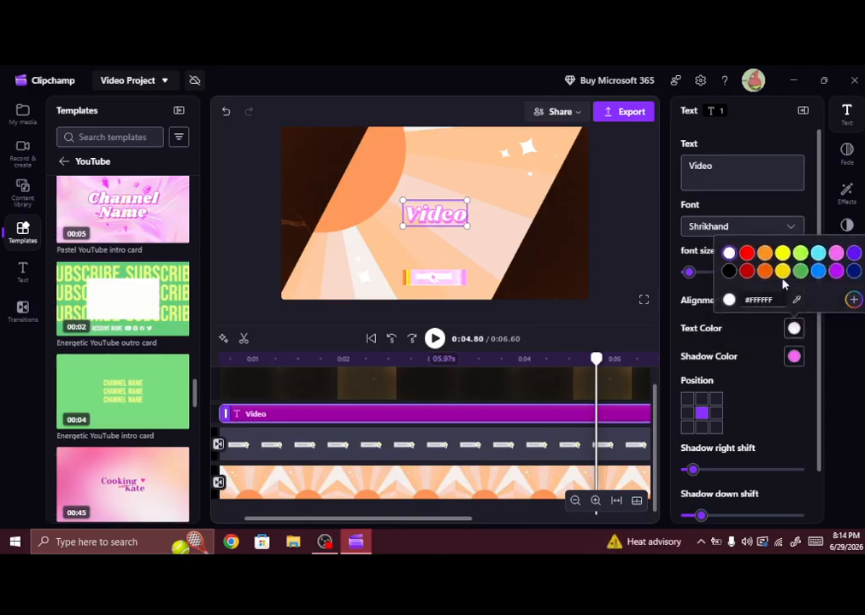
pyautogui.click(837, 272)
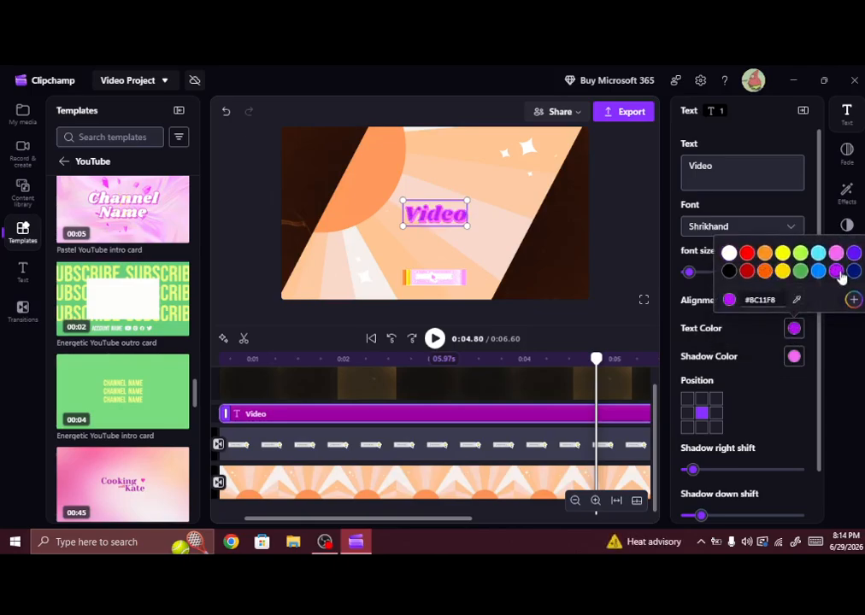
# Try the Luckiest Guy font on the "Video" title and settle on Modak.
pyautogui.click(750, 225)
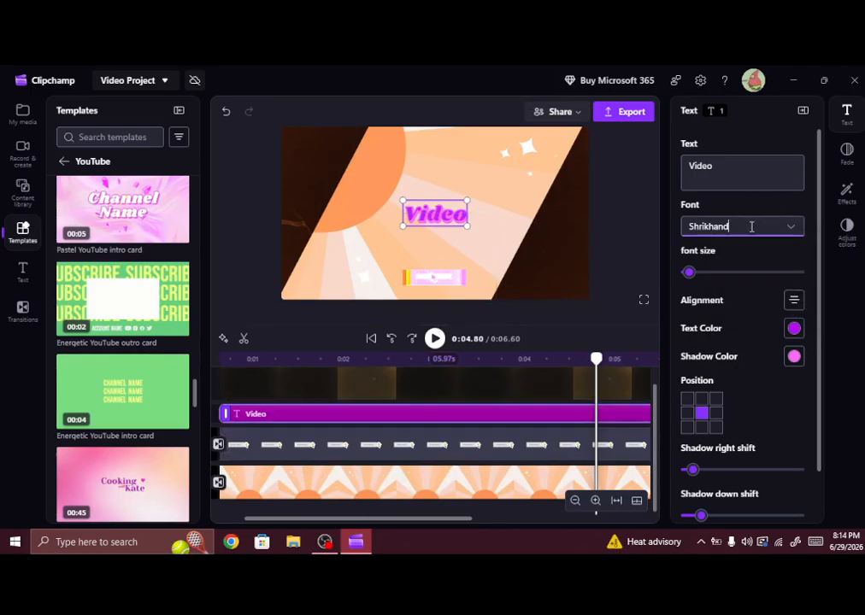
pyautogui.click(778, 229)
pyautogui.click(751, 264)
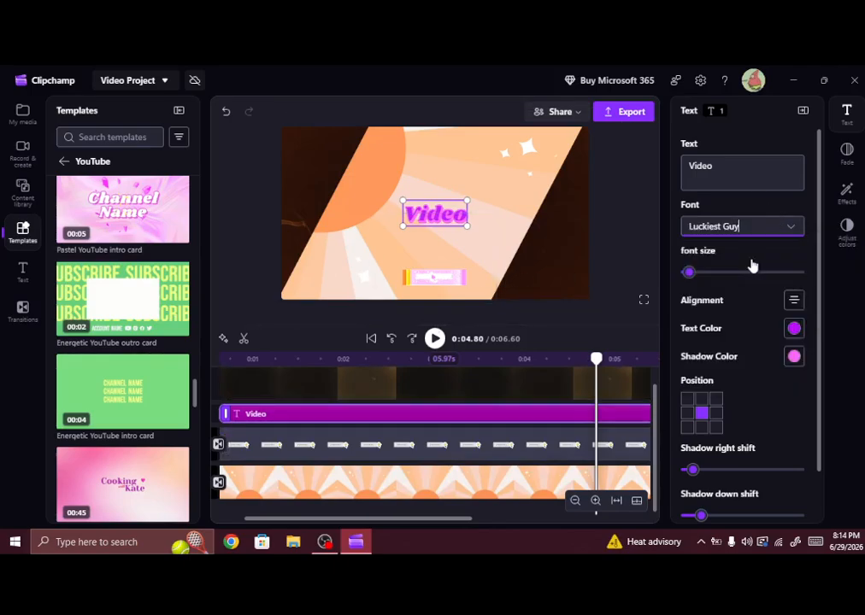
pyautogui.click(767, 229)
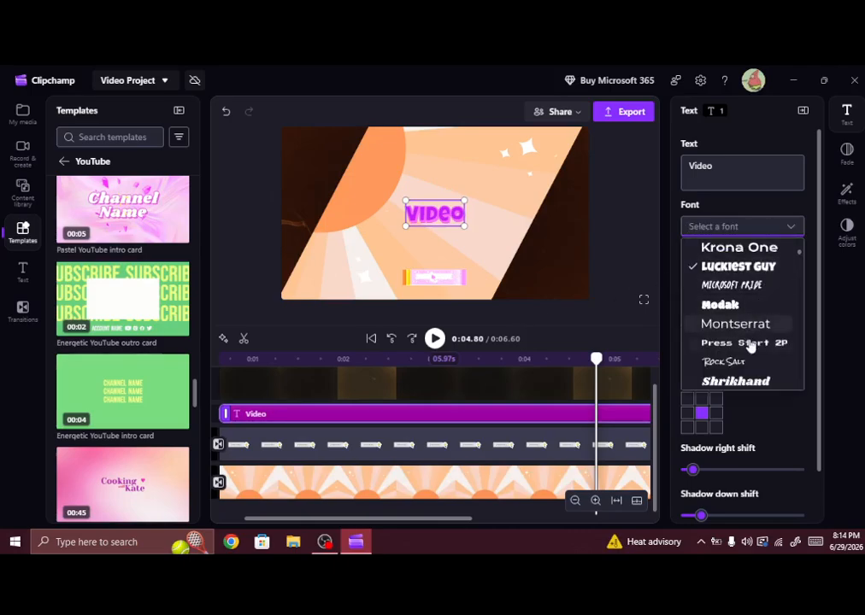
pyautogui.click(748, 306)
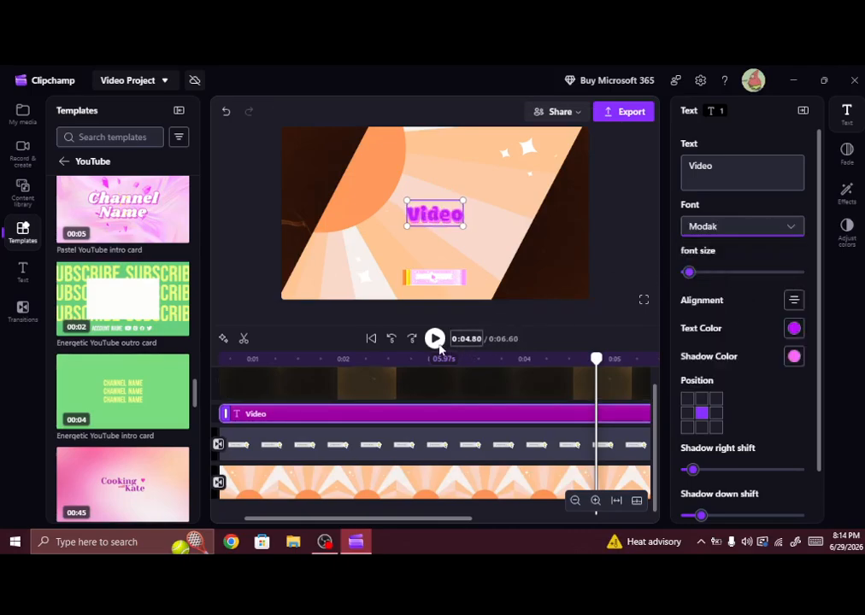
# Set the dark film clip's blend mode to Overlay, raise its saturation to maximum, lower its temperature to minimum and test both contrast extremes.
pyautogui.click(537, 228)
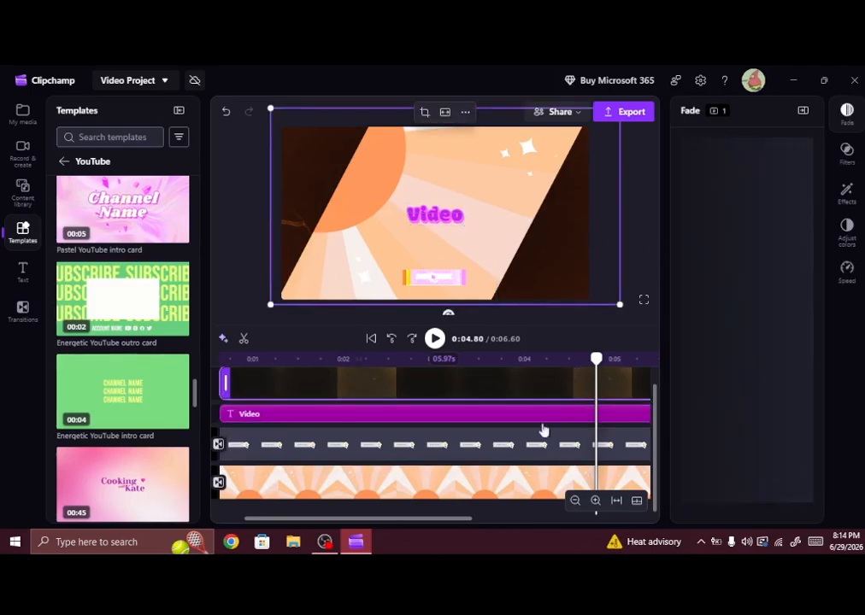
pyautogui.click(840, 233)
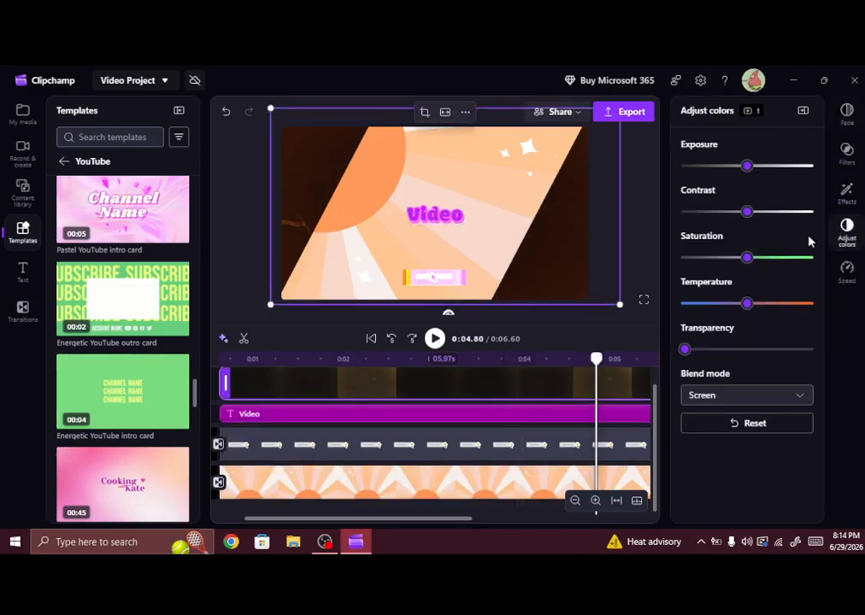
pyautogui.click(714, 394)
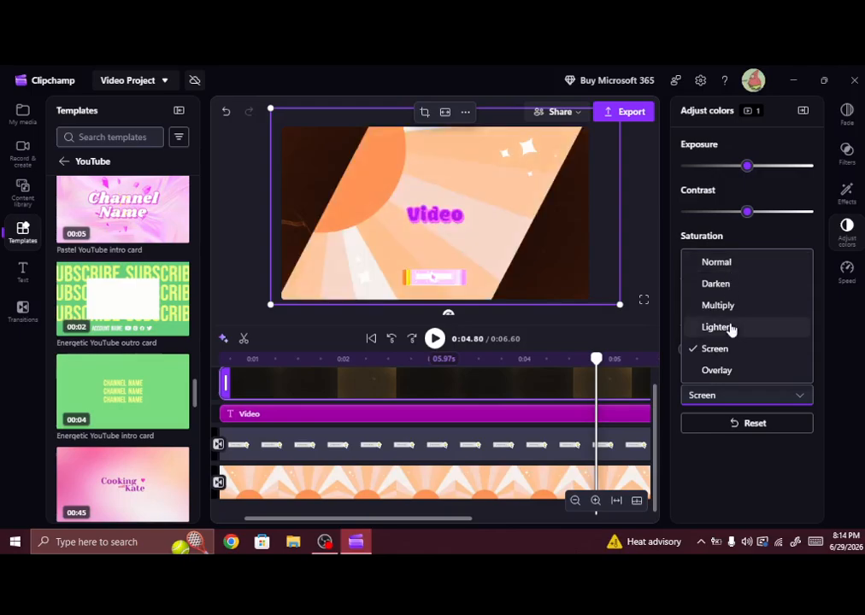
pyautogui.click(722, 371)
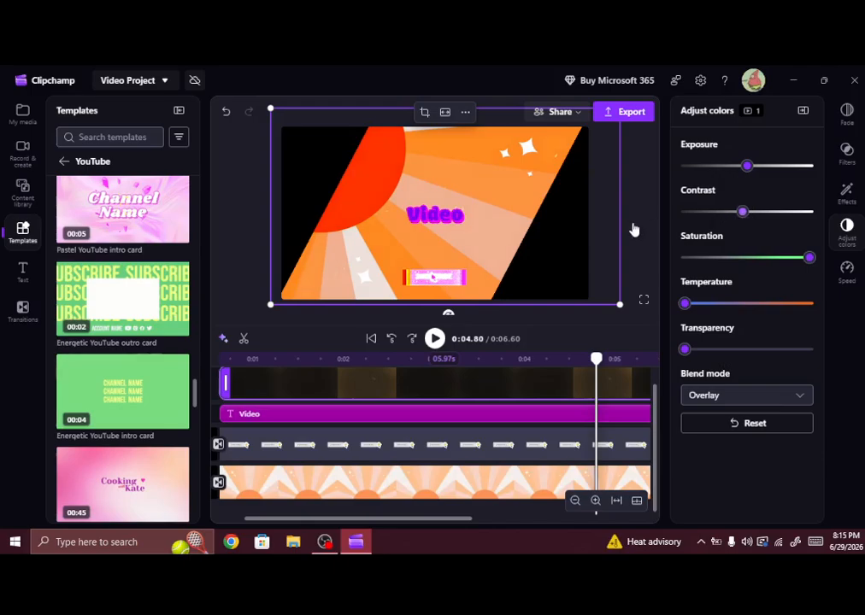
pyautogui.moveTo(743, 211); pyautogui.dragTo(633, 230)
pyautogui.moveTo(741, 222); pyautogui.dragTo(814, 220)
# Try the Orange and teal and Bold and blue filters on the dark film clip and play the outro to preview the look.
pyautogui.click(854, 196)
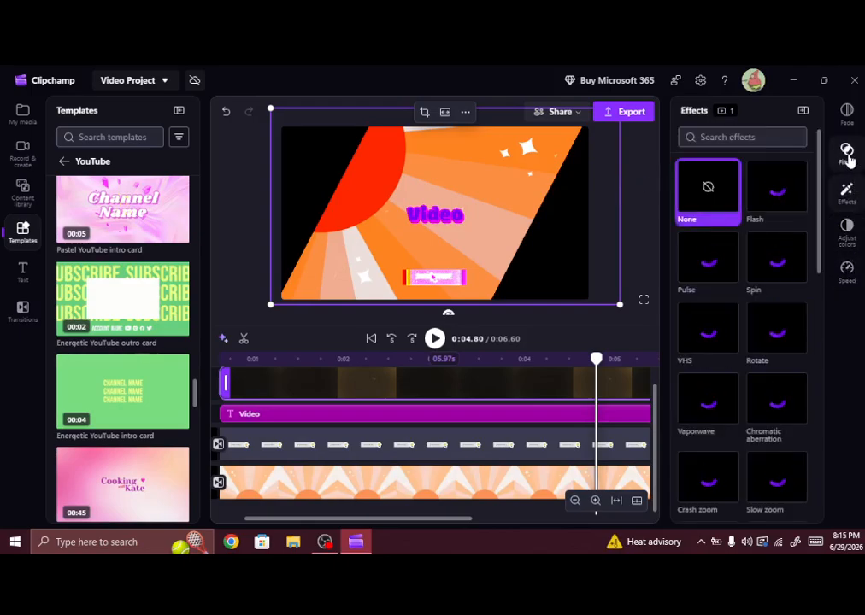
pyautogui.click(847, 158)
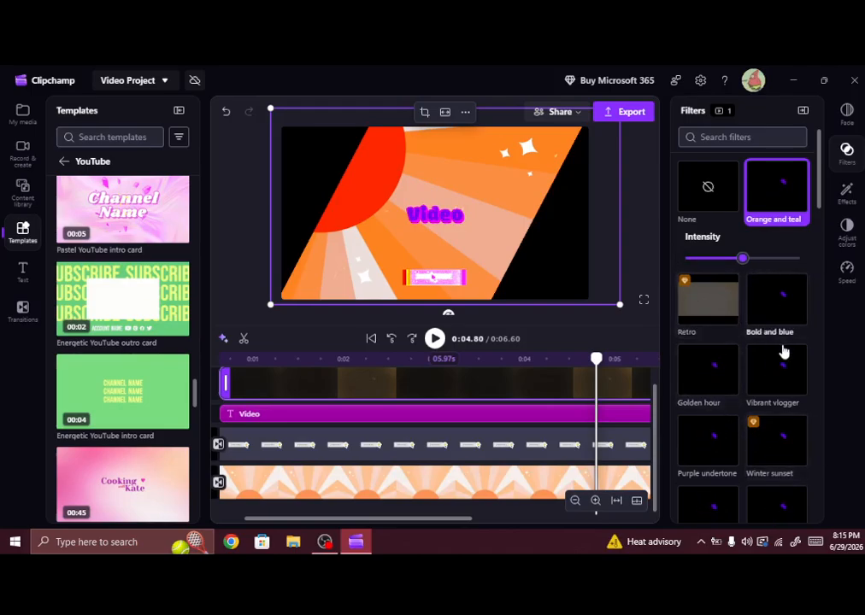
pyautogui.click(775, 299)
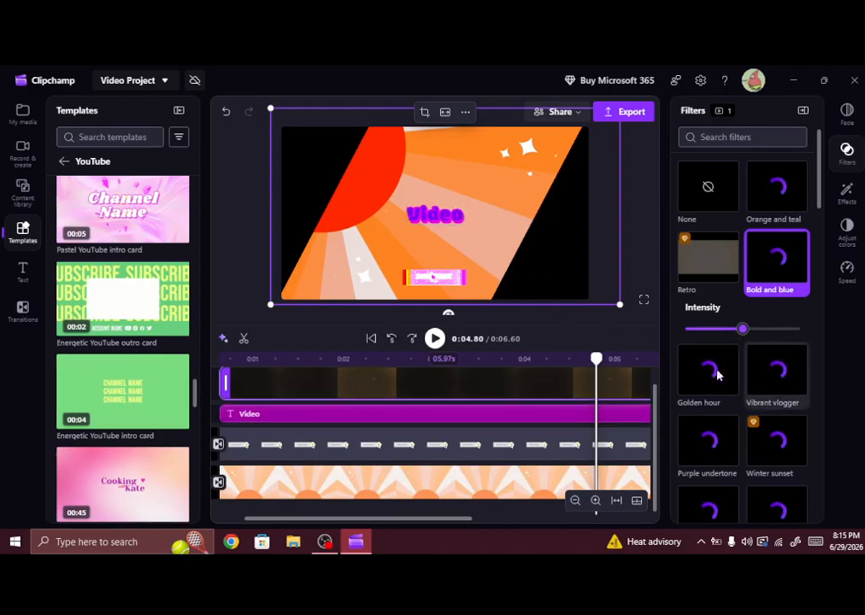
pyautogui.scroll(-3, 778, 408)
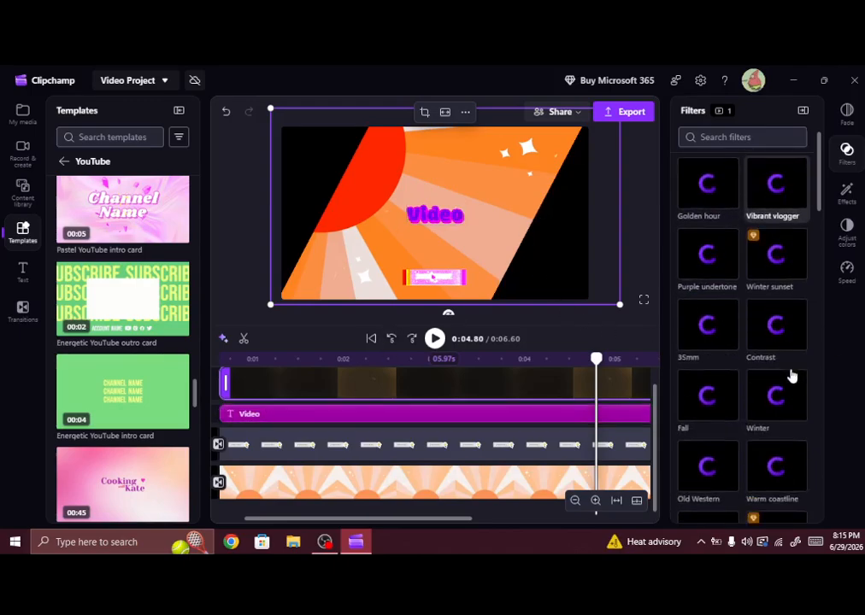
pyautogui.scroll(3, 713, 326)
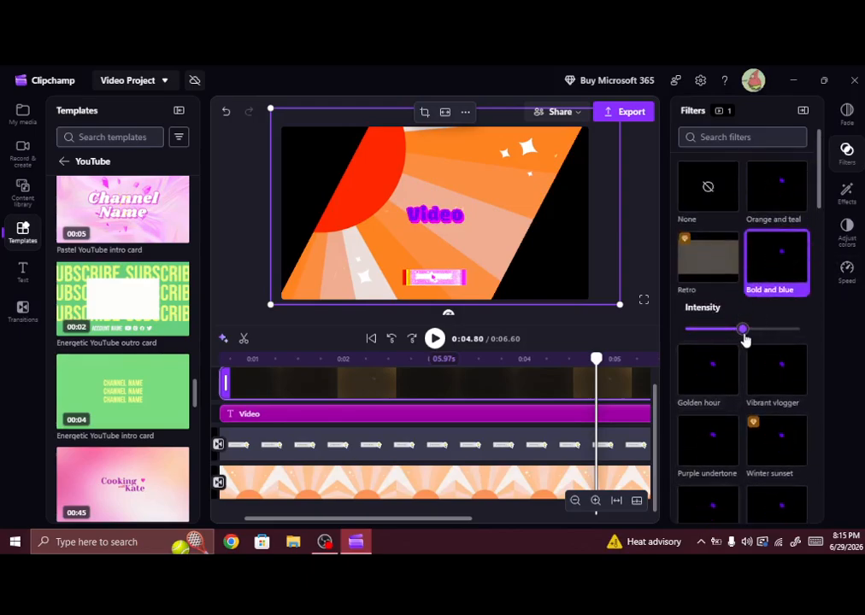
pyautogui.click(434, 339)
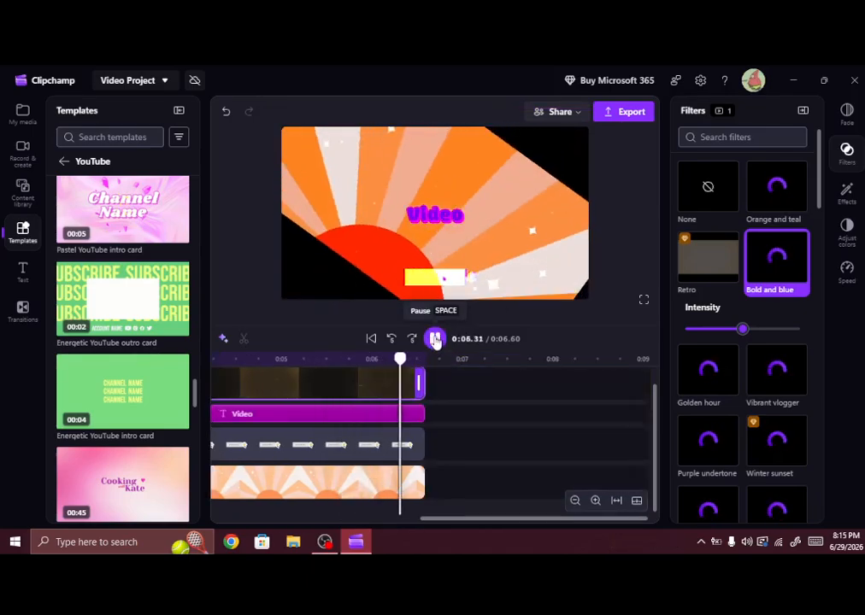
pyautogui.click(435, 339)
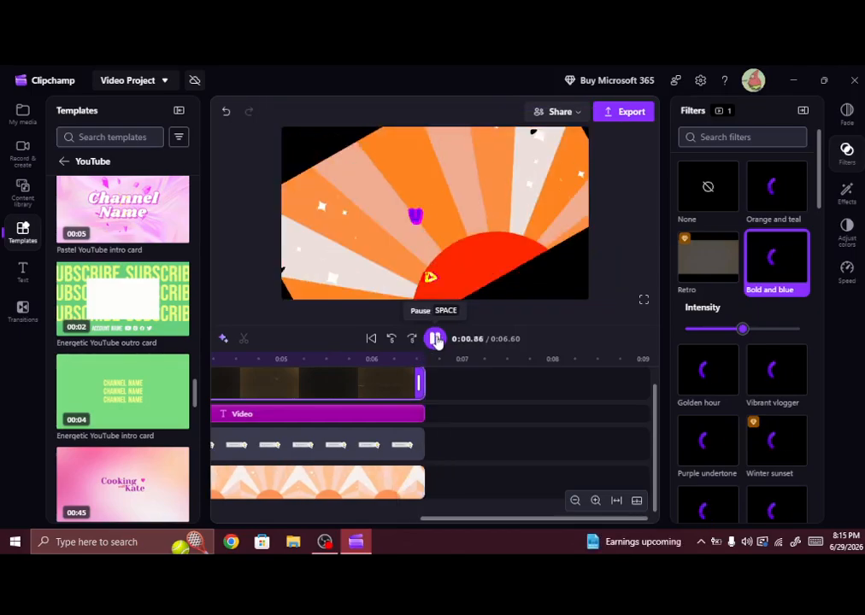
pyautogui.click(435, 339)
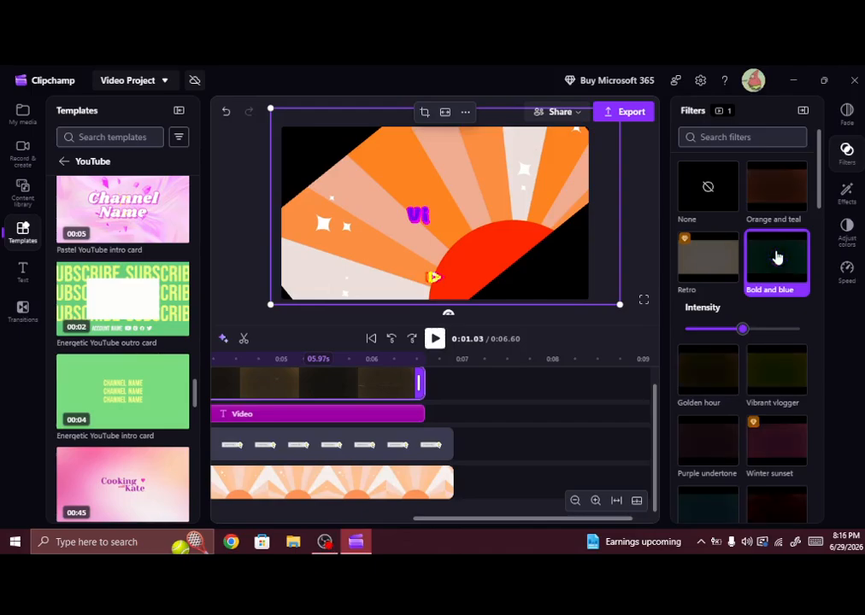
# Compare the Orange and teal filter on the dark film clip and replace it with Golden hour.
pyautogui.click(780, 201)
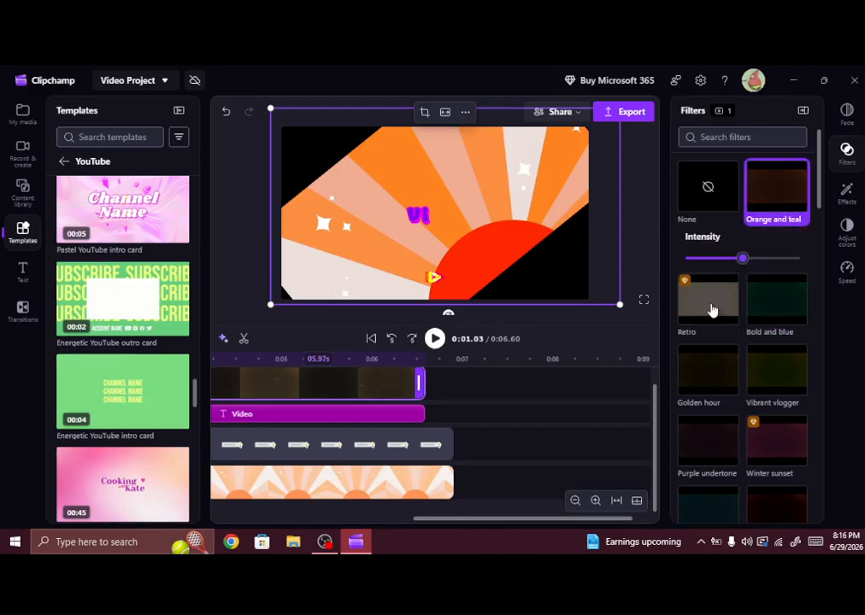
pyautogui.click(713, 391)
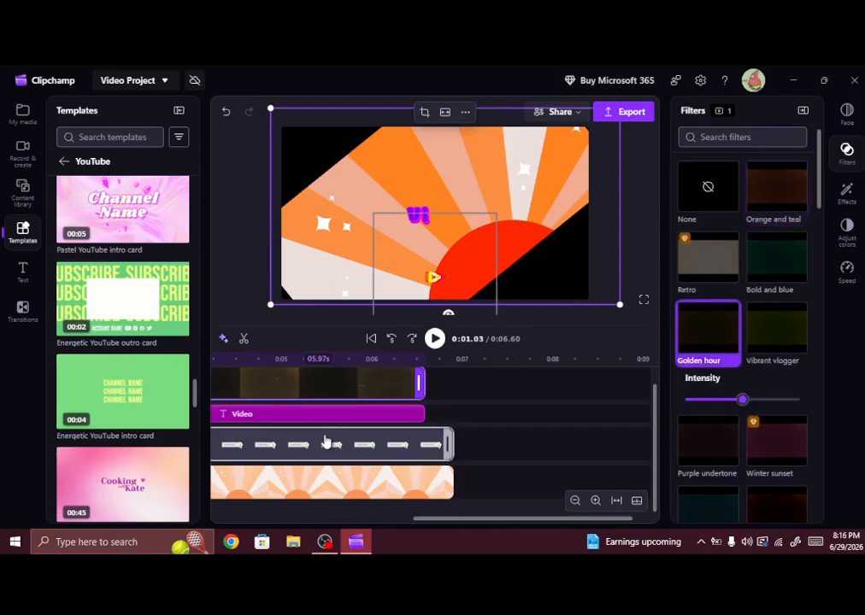
pyautogui.click(346, 417)
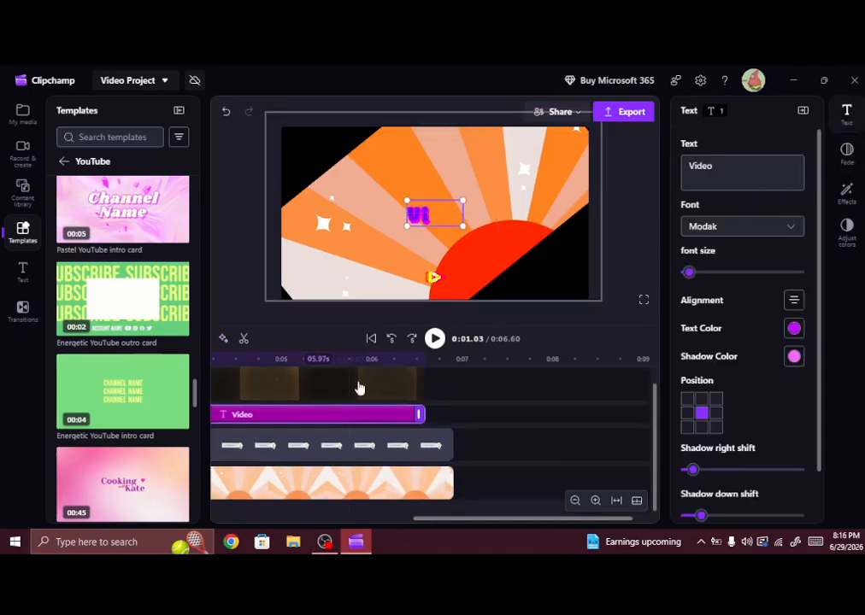
pyautogui.click(357, 387)
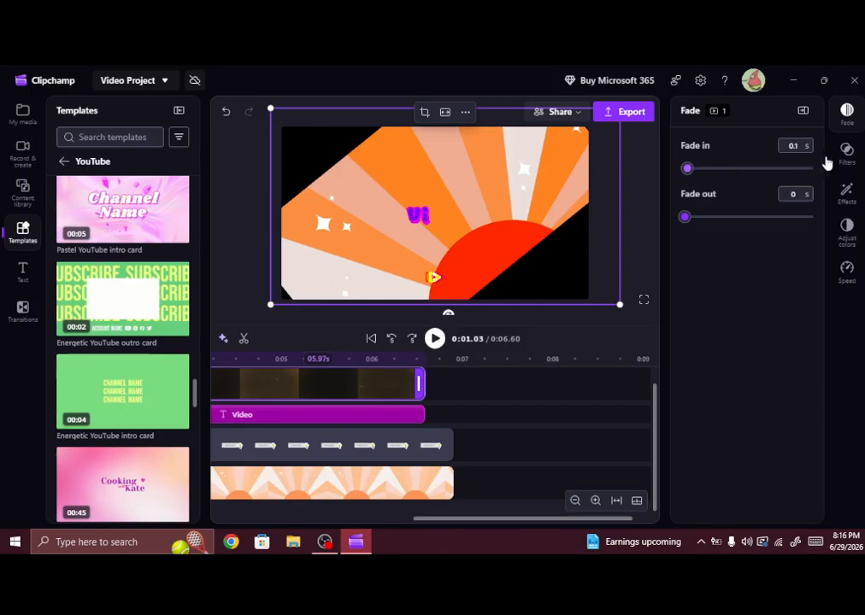
pyautogui.moveTo(827, 163); pyautogui.dragTo(839, 172)
# Try Golden hour, Deep fried, Euphoric and Pink and purple duotone on the sunburst background clip, settle on Blue and pink duotone and preview it.
pyautogui.click(381, 500)
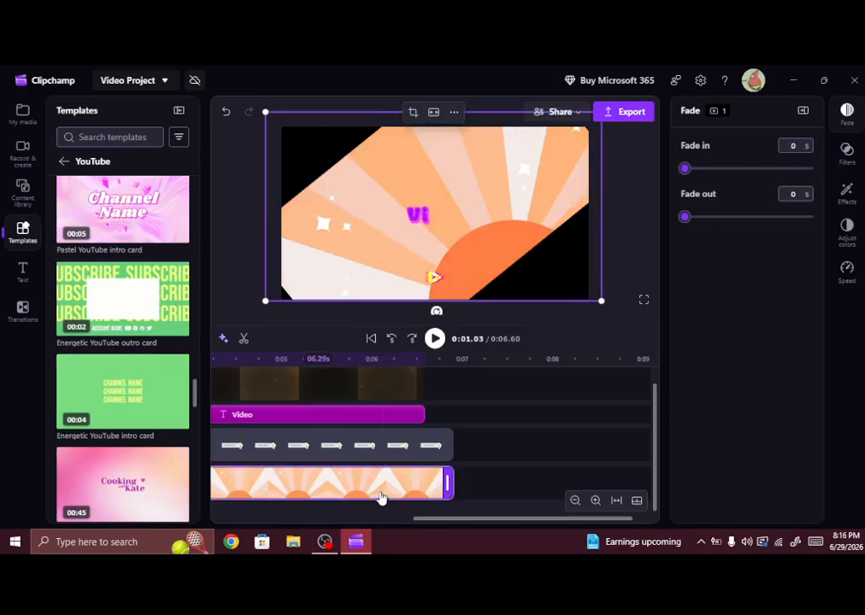
pyautogui.click(842, 153)
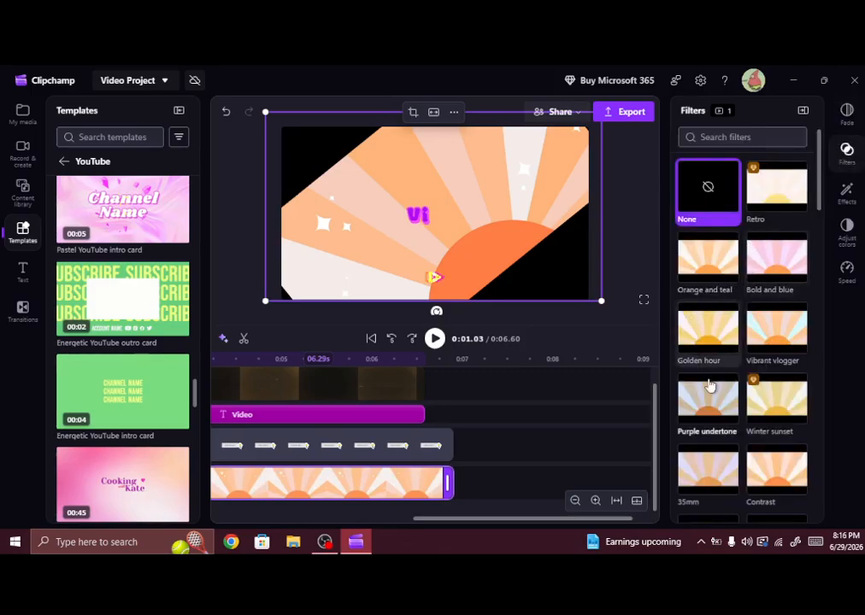
pyautogui.click(700, 346)
pyautogui.scroll(-10, 713, 355)
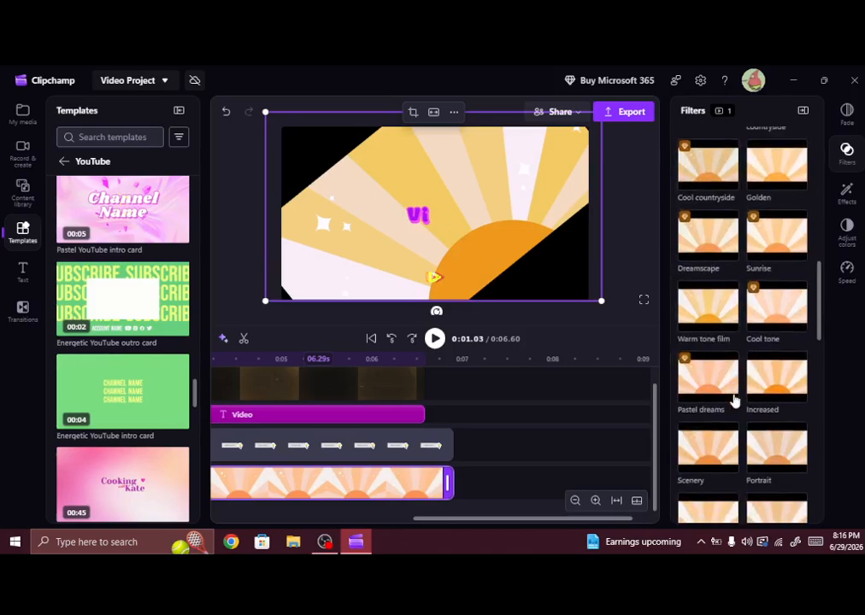
pyautogui.scroll(-5, 742, 384)
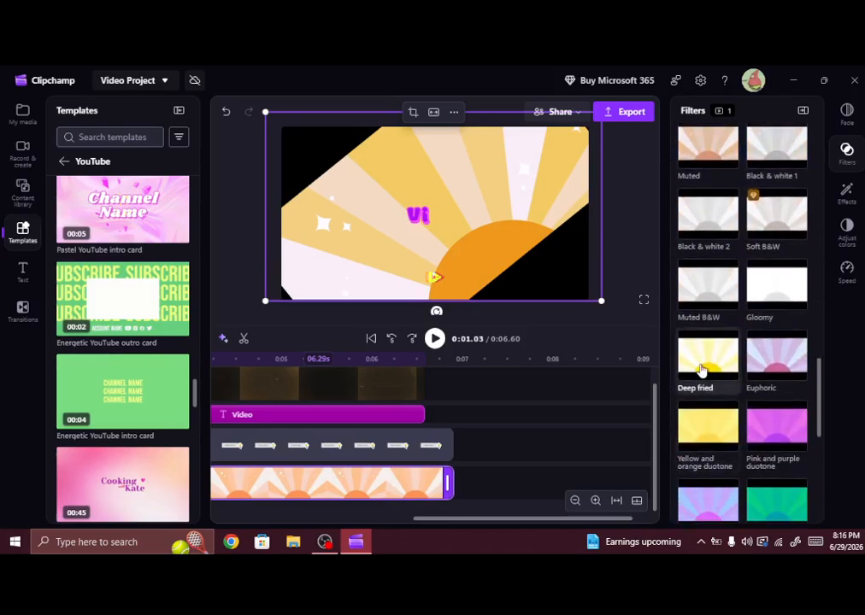
pyautogui.click(705, 368)
pyautogui.click(777, 372)
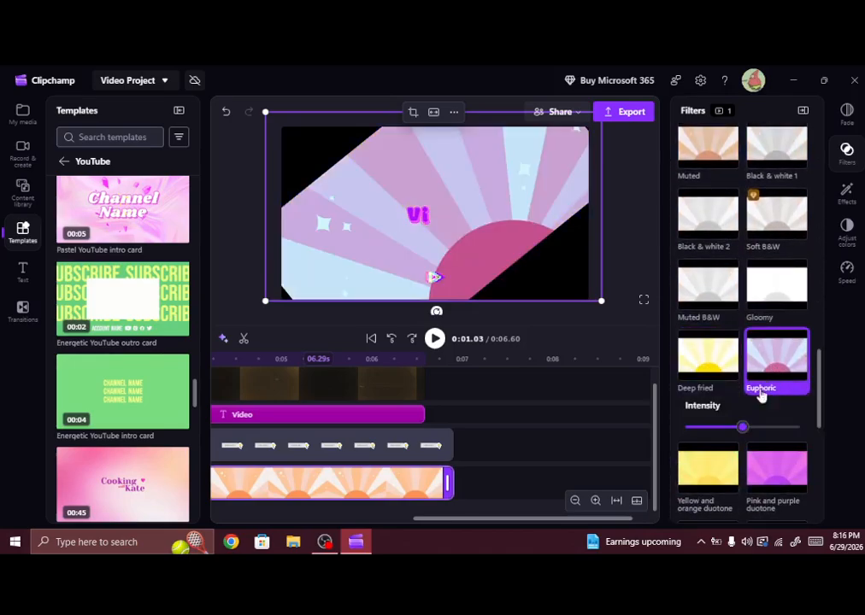
pyautogui.click(787, 466)
pyautogui.scroll(-3, 786, 465)
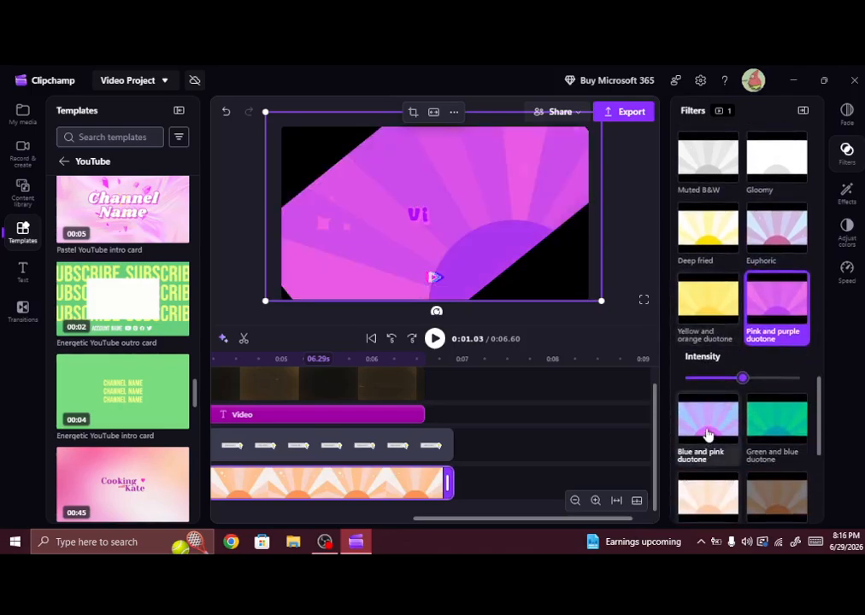
pyautogui.click(708, 434)
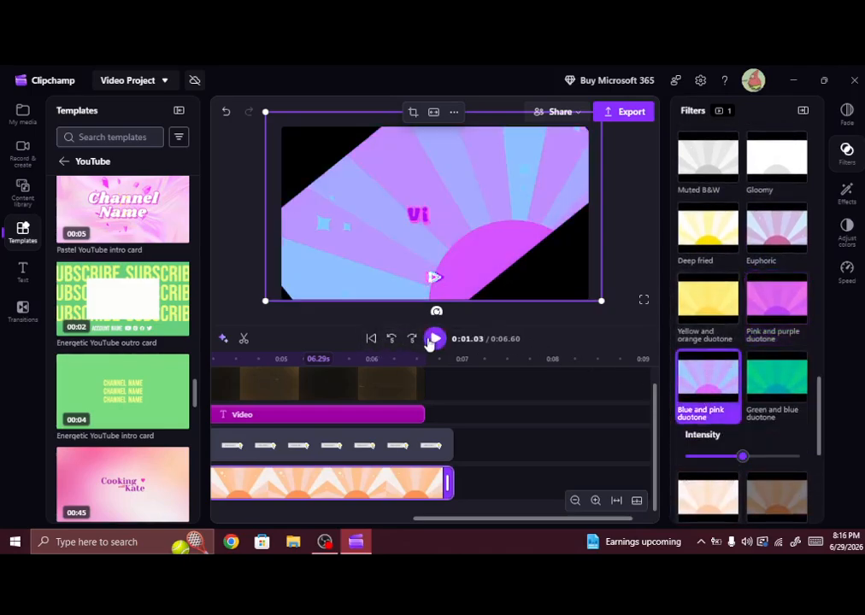
pyautogui.click(433, 339)
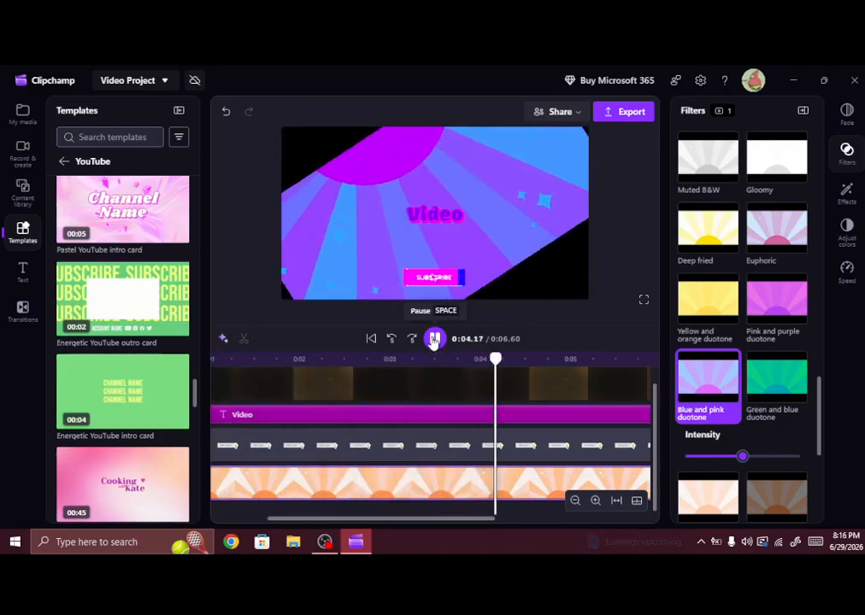
pyautogui.click(434, 339)
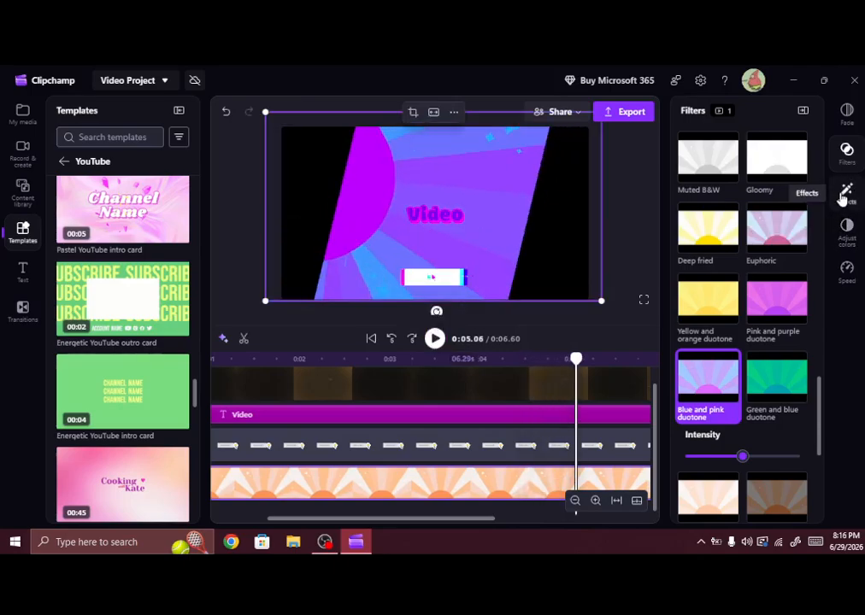
# Apply the Comic effect to the sunburst background clip and play the outro from the start to preview it.
pyautogui.click(844, 193)
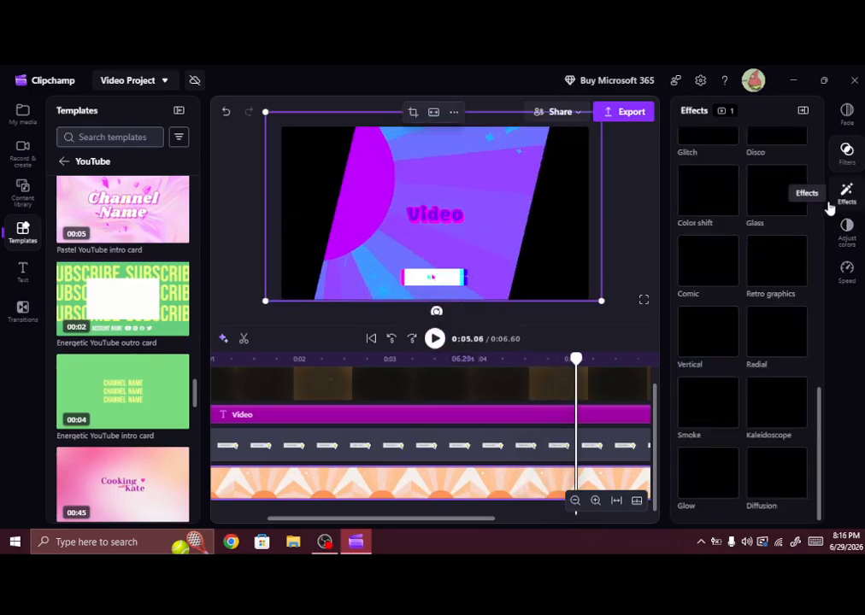
pyautogui.click(691, 272)
pyautogui.click(390, 339)
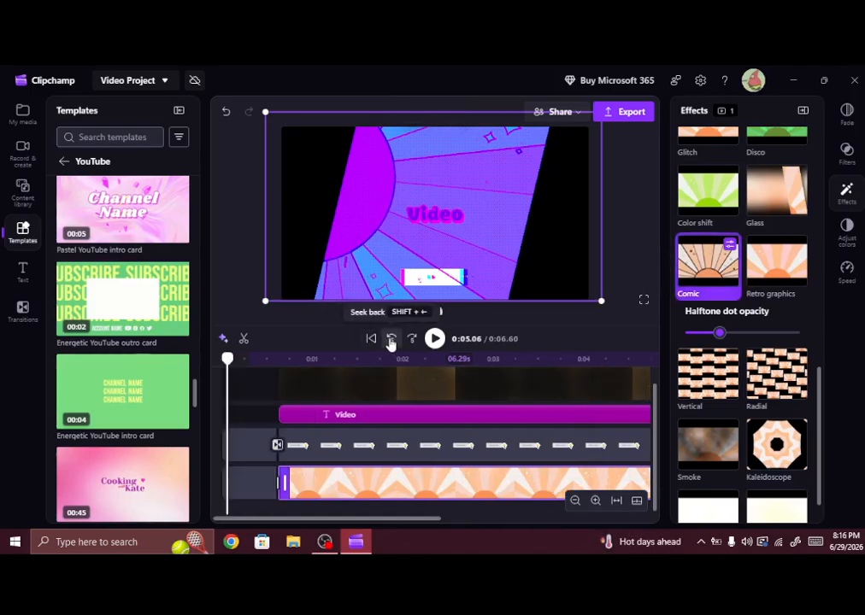
pyautogui.click(434, 339)
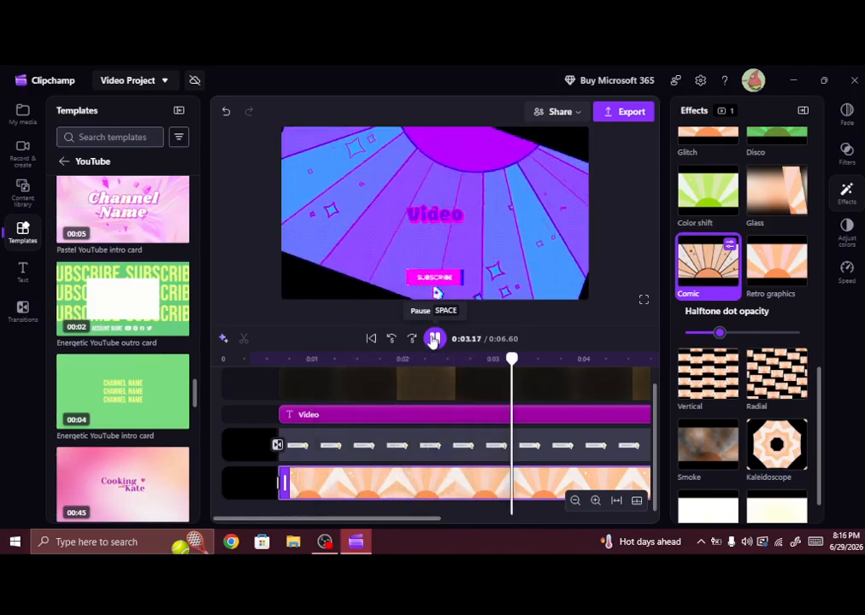
pyautogui.click(434, 339)
# Add the Kaleidoscope effect to the sunburst background clip alongside Comic and preview the combination.
pyautogui.click(773, 441)
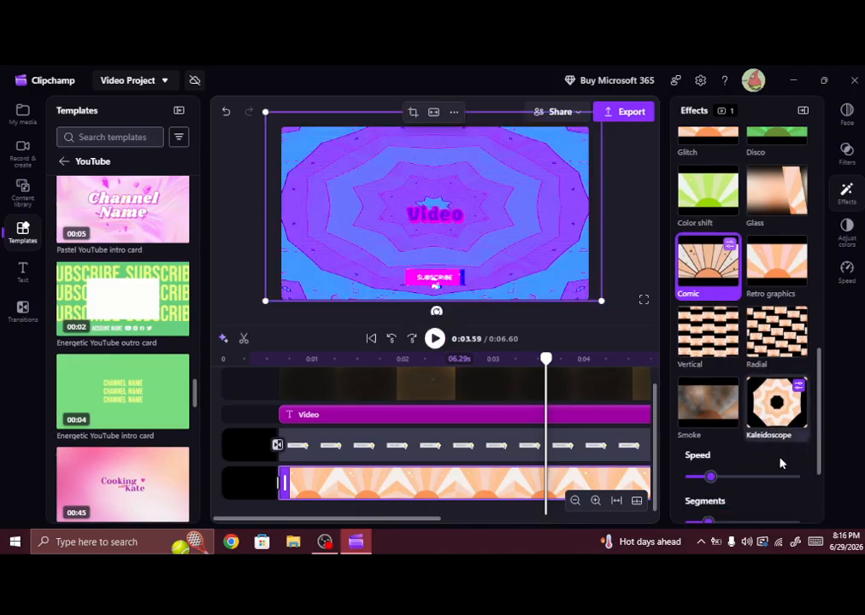
pyautogui.click(434, 339)
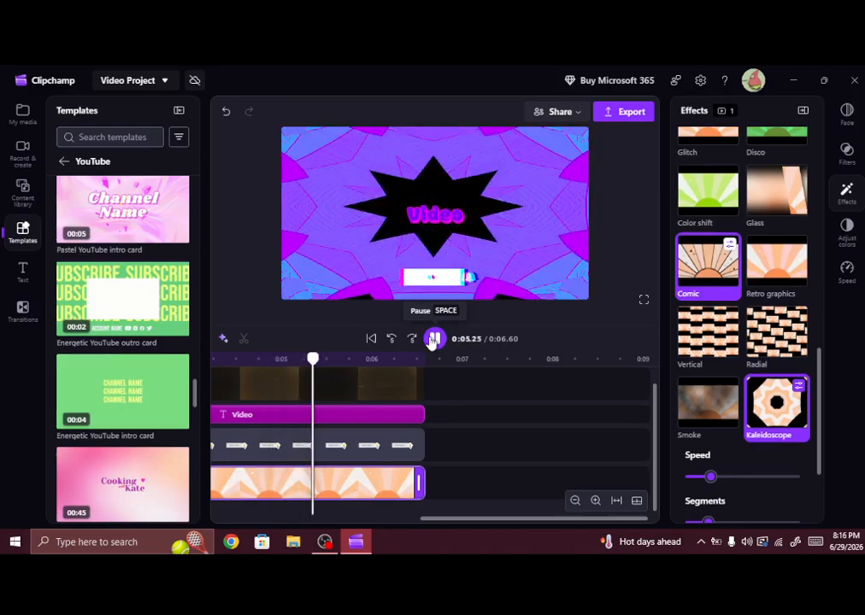
pyautogui.click(434, 340)
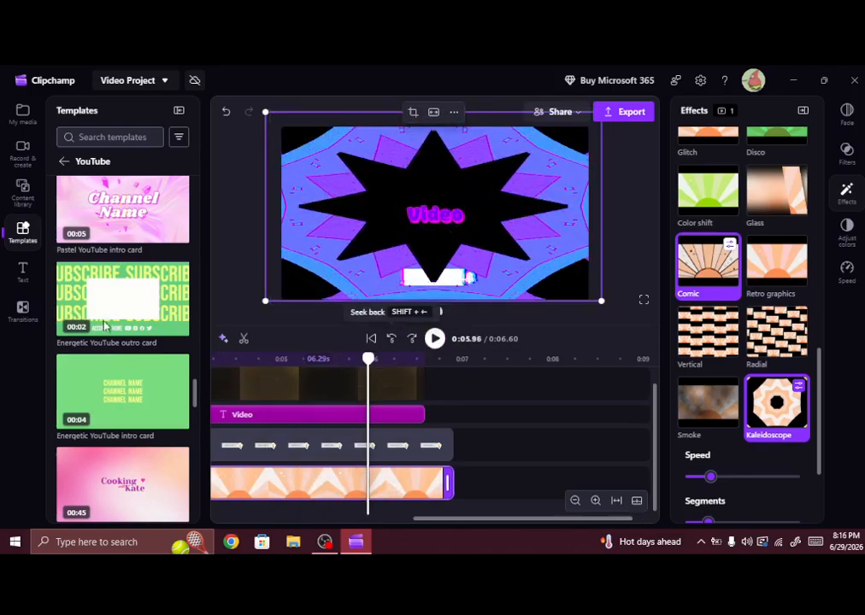
# Add the Roblox character image from the project media to the timeline and shrink it to about half its size in the frame.
pyautogui.click(23, 119)
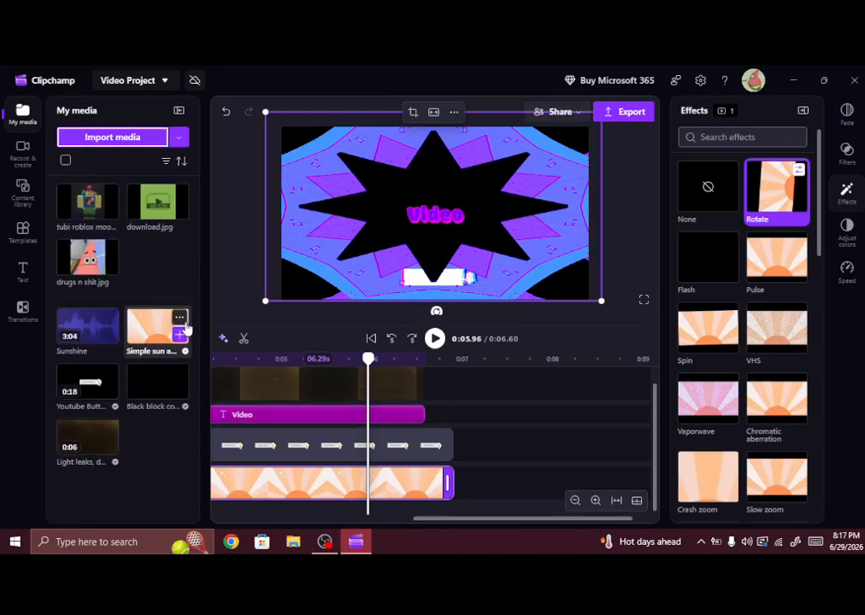
pyautogui.moveTo(252, 217); pyautogui.dragTo(325, 226)
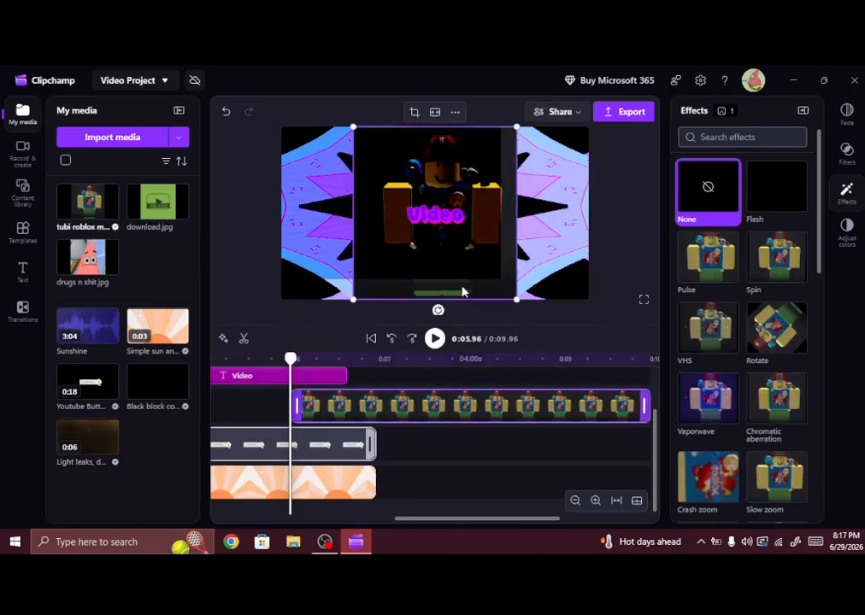
pyautogui.moveTo(516, 299); pyautogui.dragTo(358, 238)
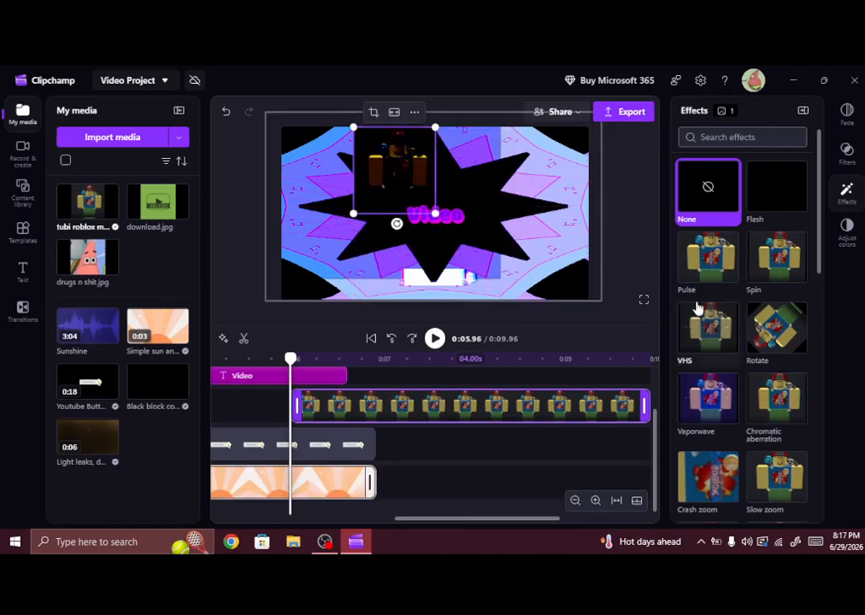
# Check the fade settings for the Roblox image, and try the Pulse and Spin effects on it.
pyautogui.click(847, 112)
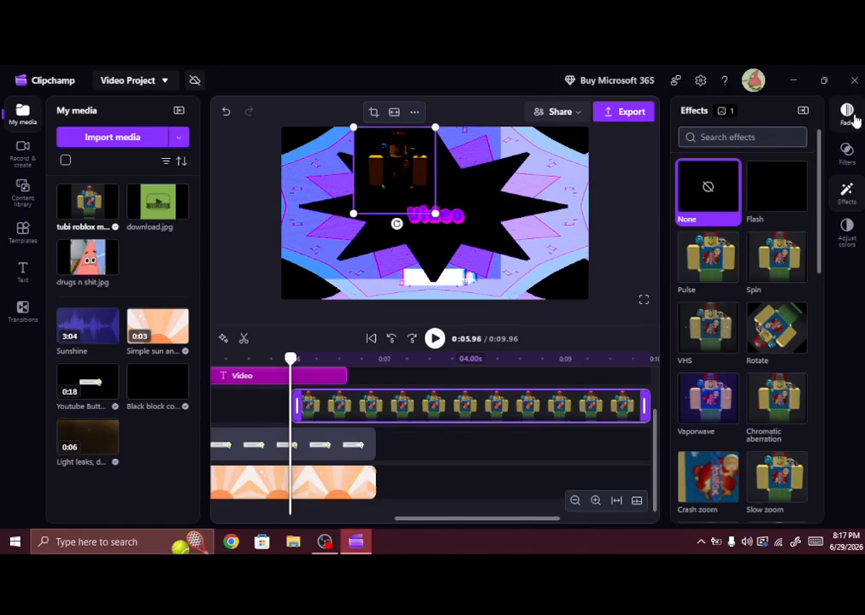
pyautogui.moveTo(698, 174); pyautogui.dragTo(587, 176)
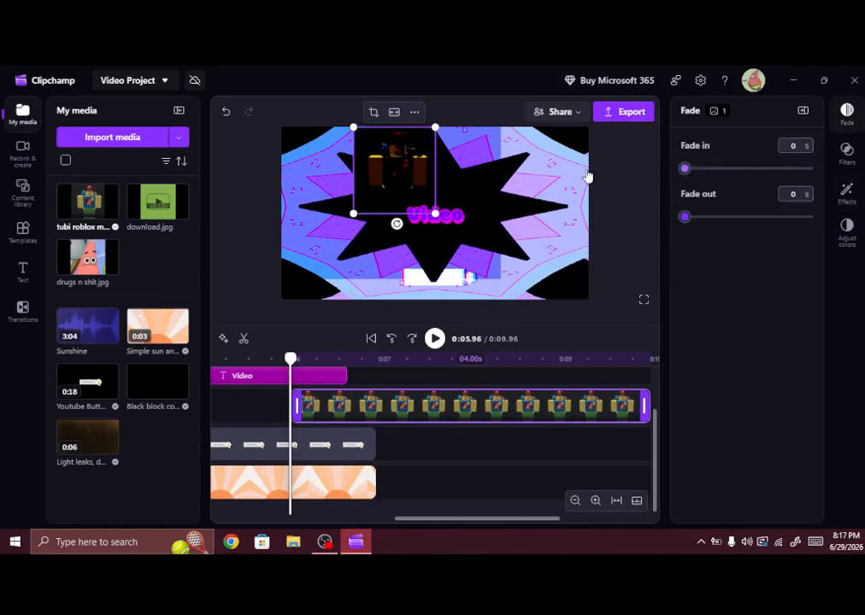
pyautogui.click(846, 192)
pyautogui.click(705, 256)
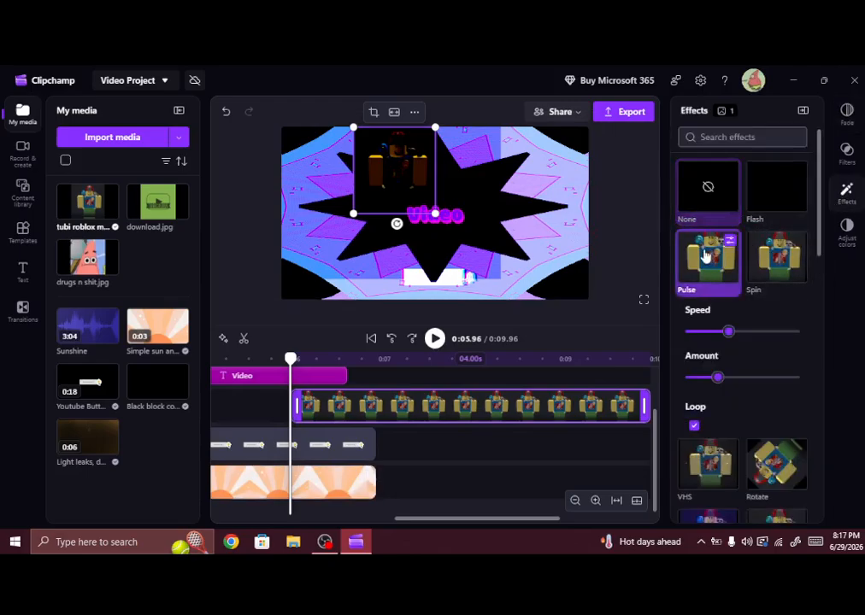
pyautogui.click(799, 275)
pyautogui.click(757, 270)
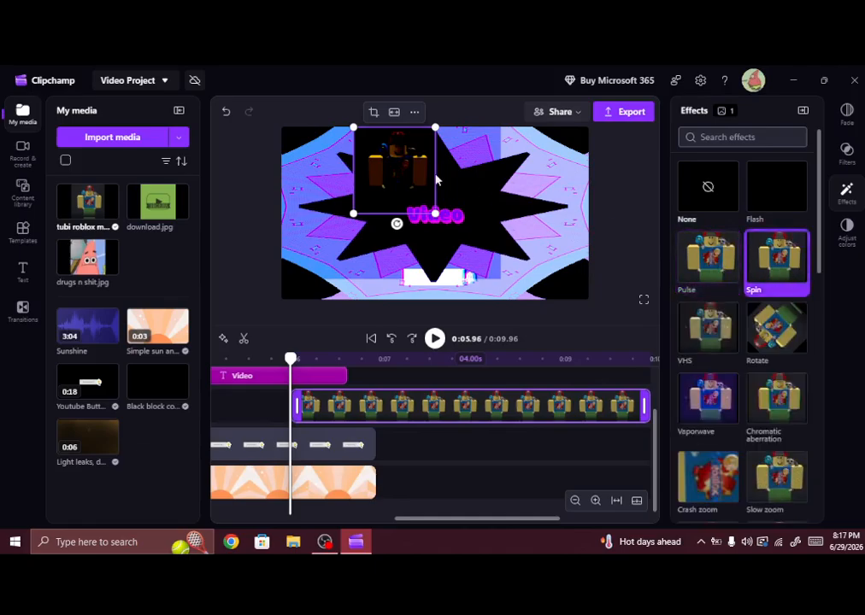
# Reposition the light leaks overlay so it covers the whole frame, and reselect the Roblox image clip.
pyautogui.click(391, 212)
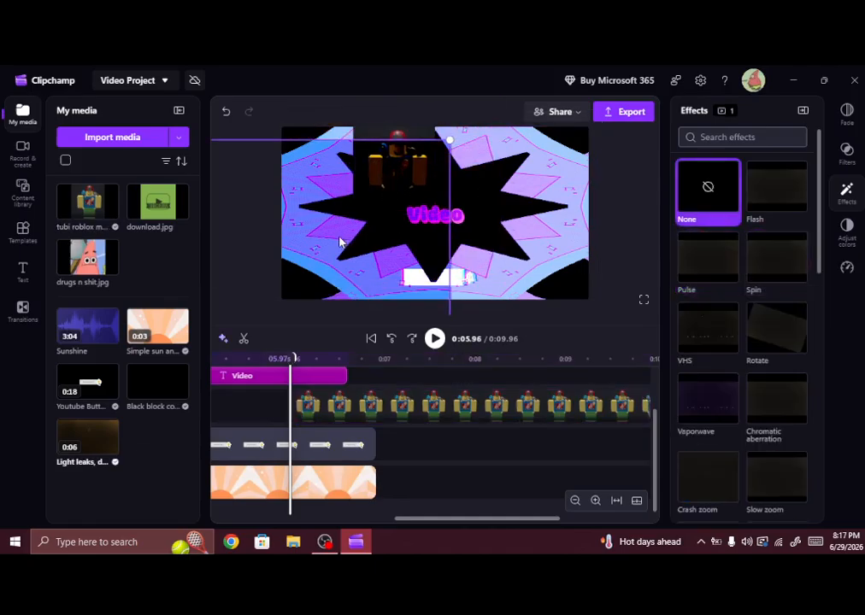
pyautogui.moveTo(404, 219); pyautogui.dragTo(504, 202)
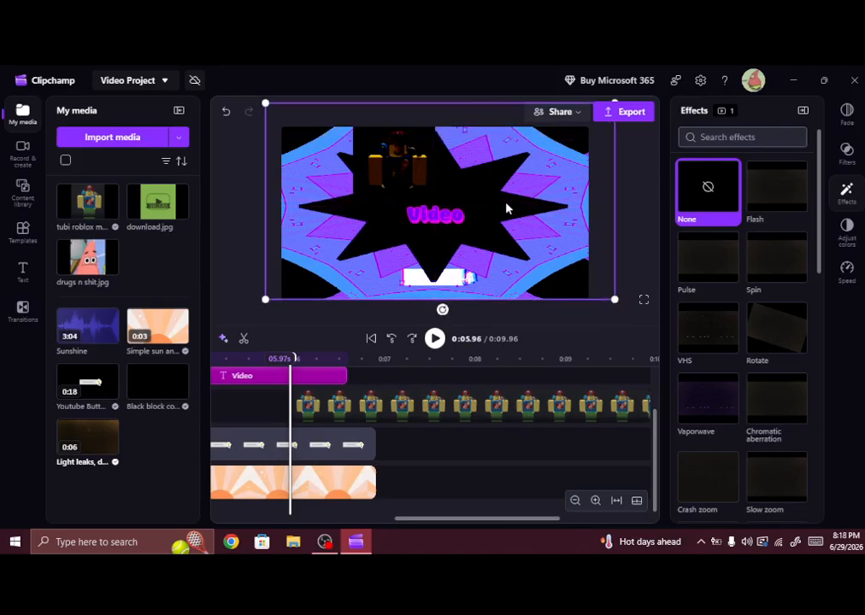
pyautogui.click(328, 407)
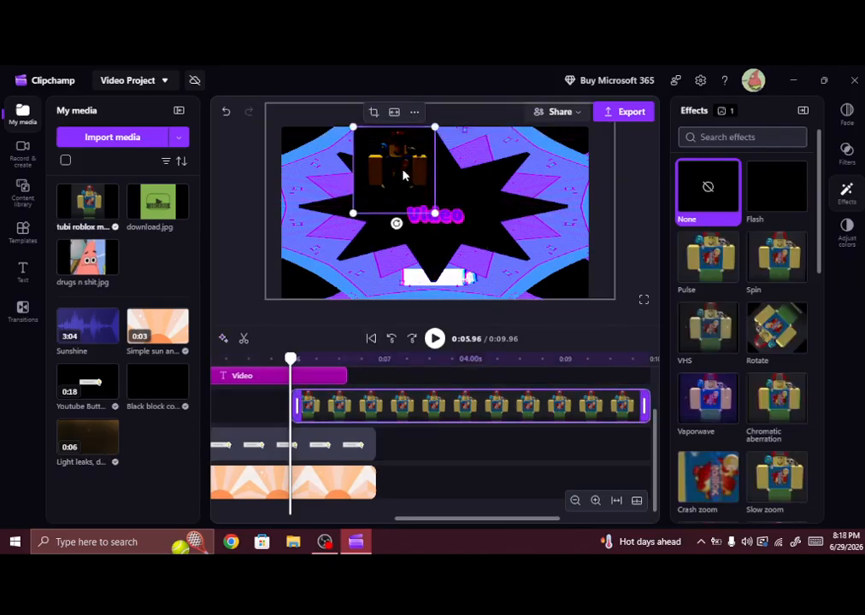
pyautogui.click(374, 205)
pyautogui.moveTo(374, 205); pyautogui.dragTo(403, 177)
pyautogui.rightClick(382, 413)
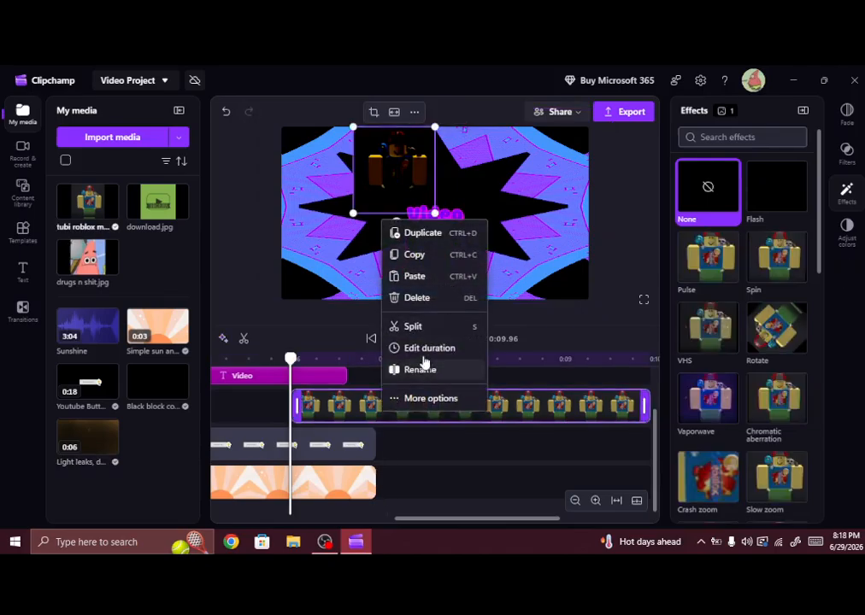
pyautogui.click(426, 399)
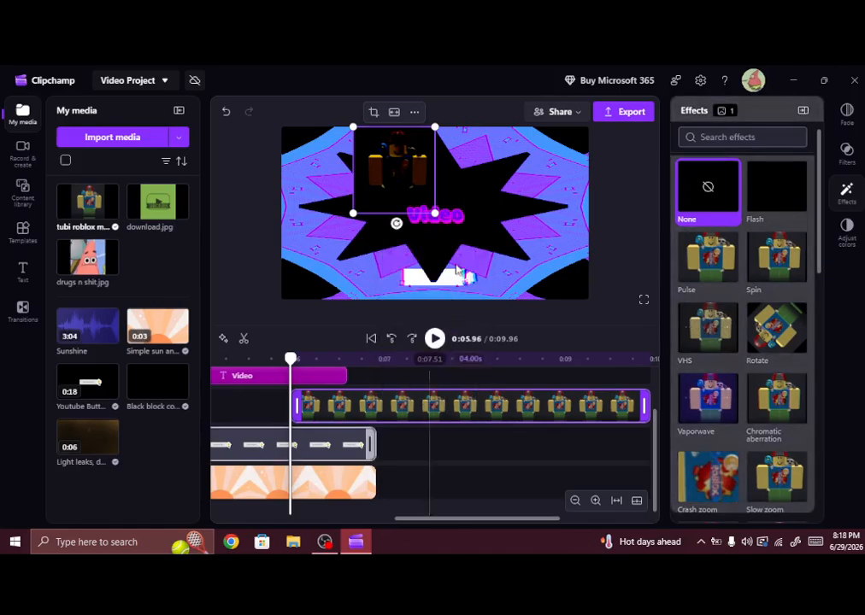
# Try the Crash zoom effect on the Roblox image with a lower-right focus position and stronger zoom, previewing the result.
pyautogui.scroll(-1, 711, 392)
pyautogui.click(709, 376)
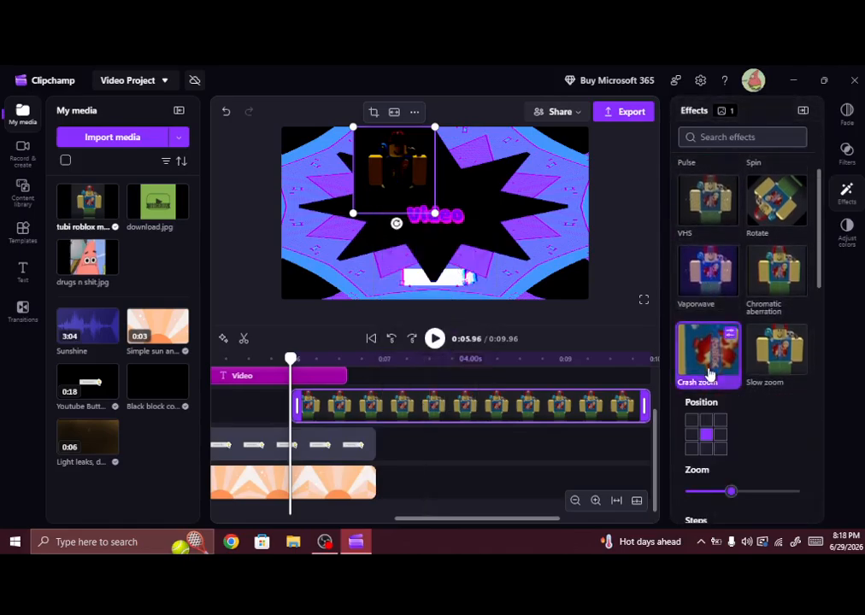
pyautogui.click(436, 339)
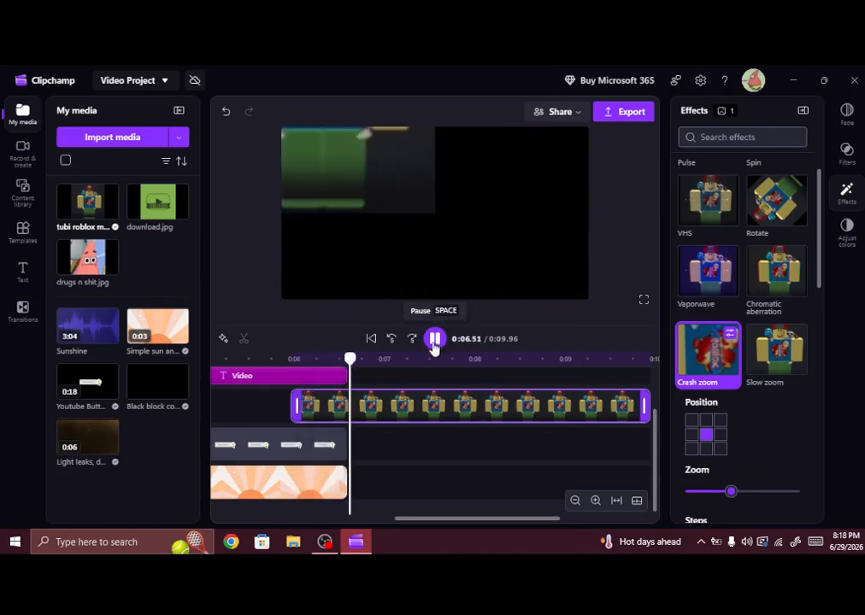
pyautogui.click(434, 338)
pyautogui.click(718, 449)
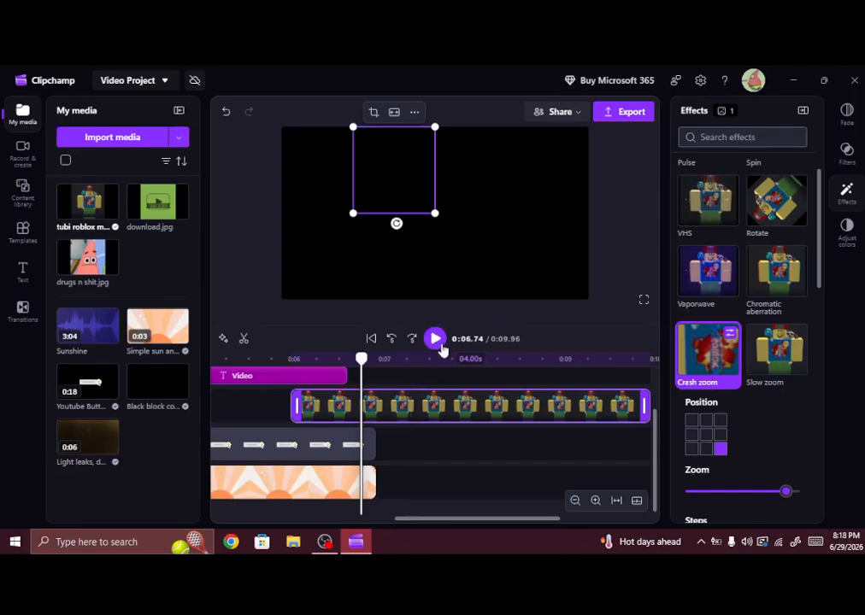
pyautogui.click(437, 343)
pyautogui.click(391, 339)
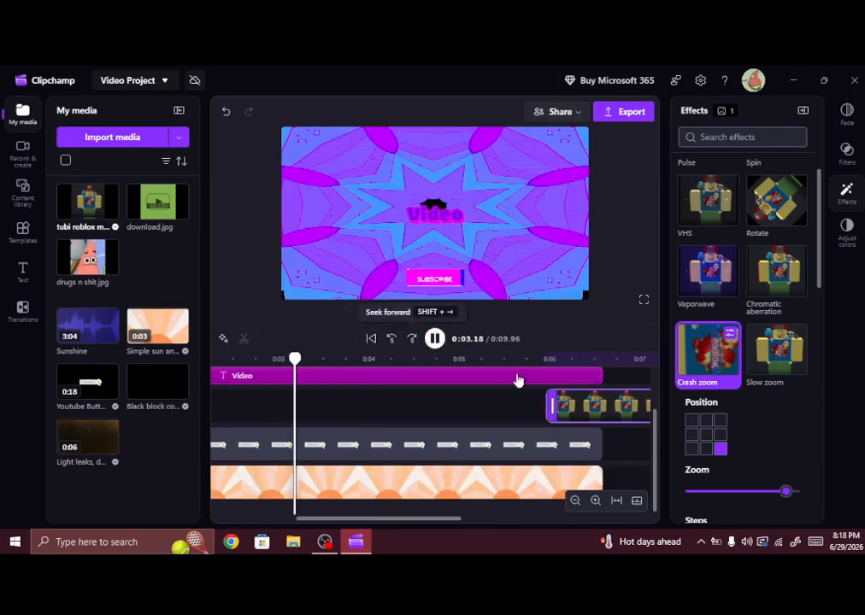
# Move the Roblox image clip earlier on its track so it overlaps the sunburst background, and play the outro to preview it.
pyautogui.moveTo(590, 409); pyautogui.dragTo(261, 408)
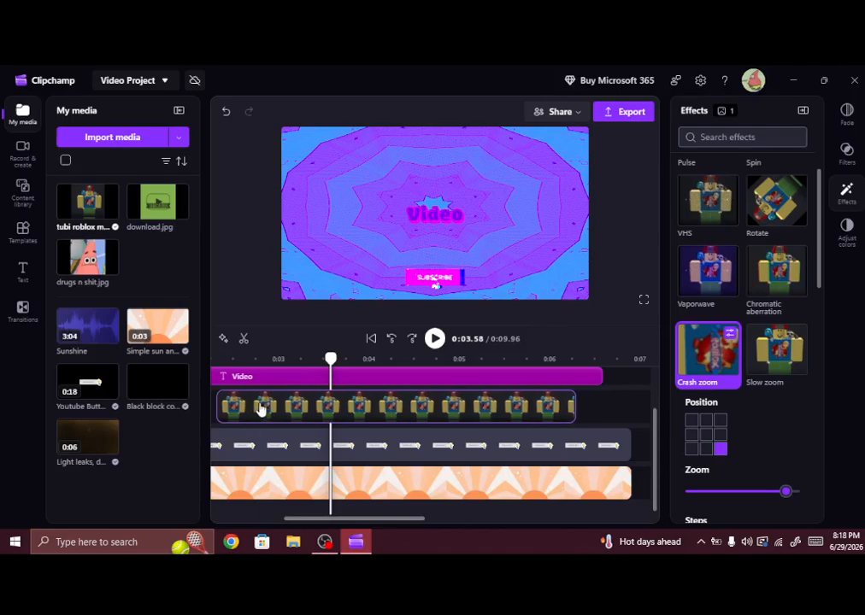
pyautogui.click(434, 339)
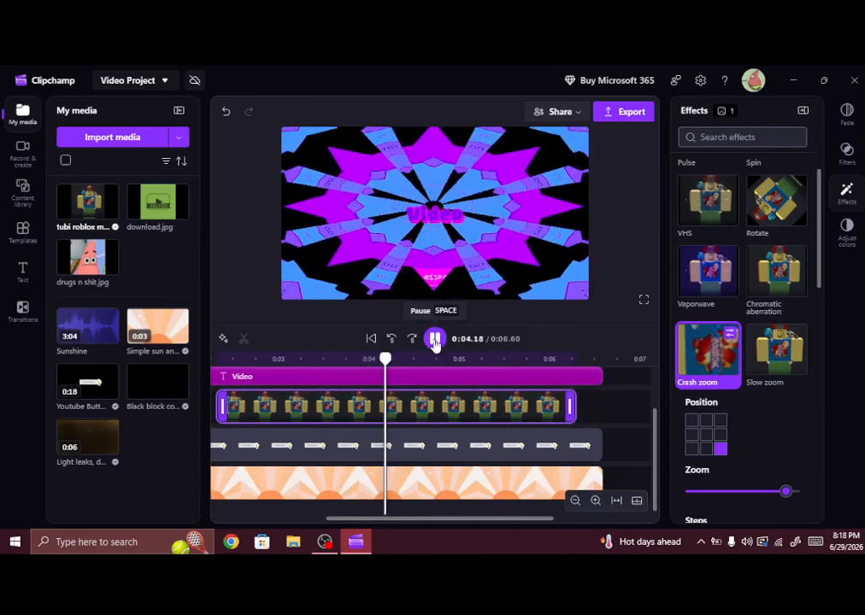
pyautogui.click(434, 340)
# Remove Crash zoom from the Roblox image, try Vaporwave and Comic, and settle on the Retro graphics effect.
pyautogui.click(722, 342)
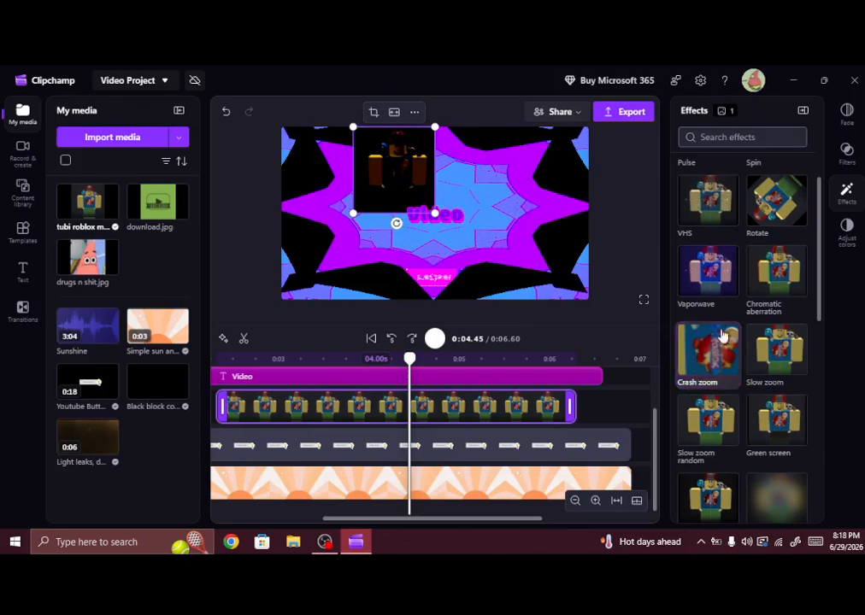
pyautogui.click(711, 278)
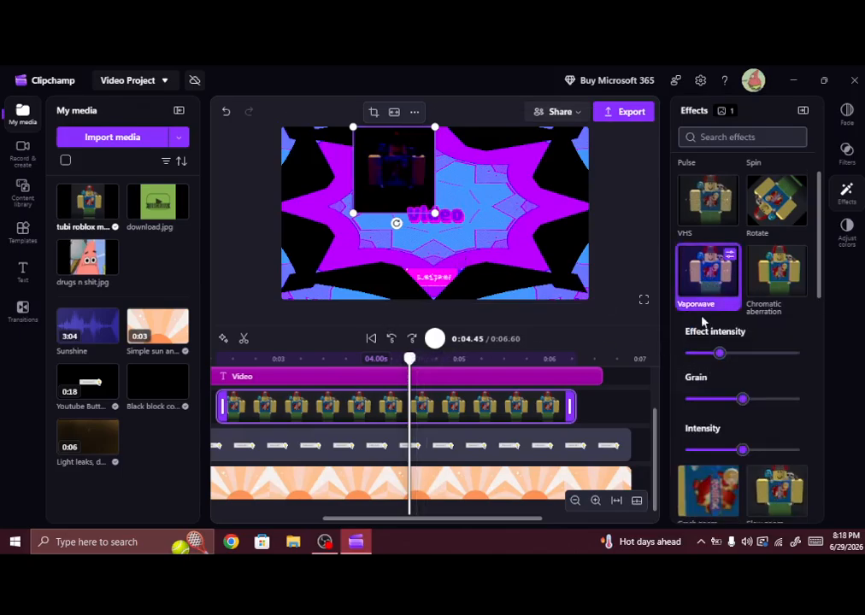
pyautogui.scroll(-5, 743, 324)
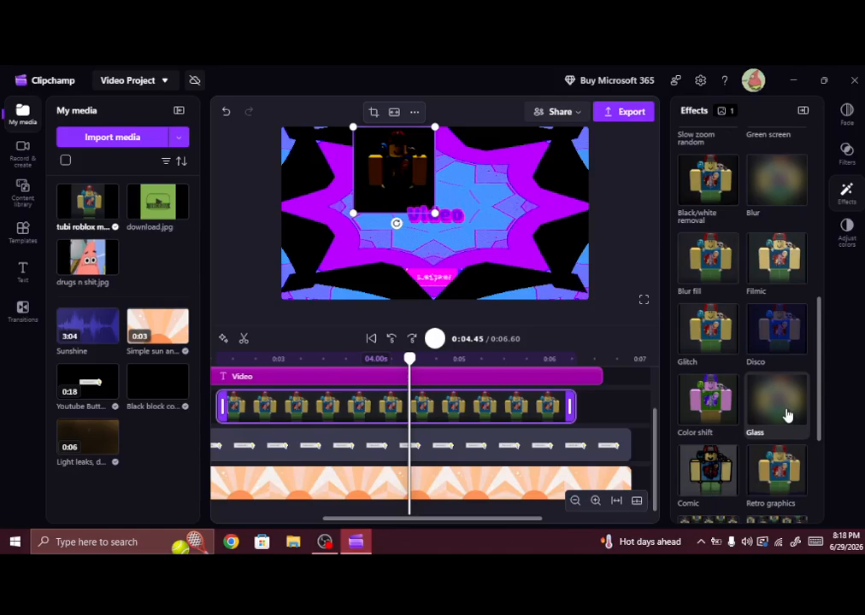
pyautogui.click(710, 486)
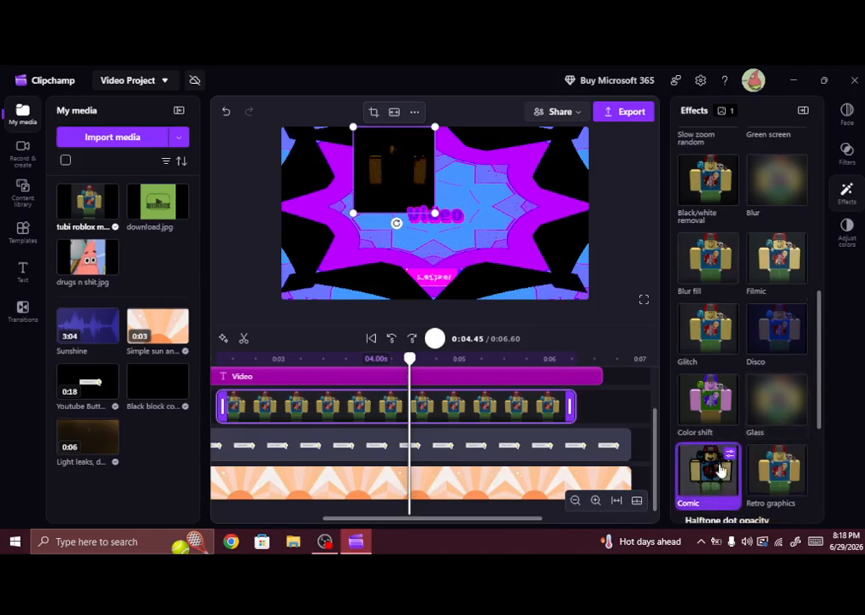
pyautogui.click(785, 478)
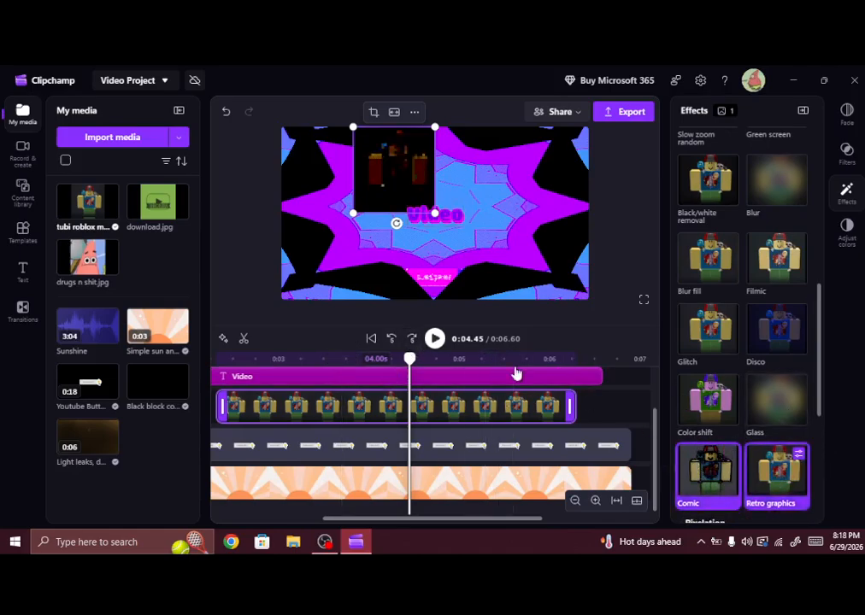
# Add the Vertical effect to the Roblox image, set the Retro graphics color palette to Paint 1995, and preview the combination.
pyautogui.scroll(-3, 786, 346)
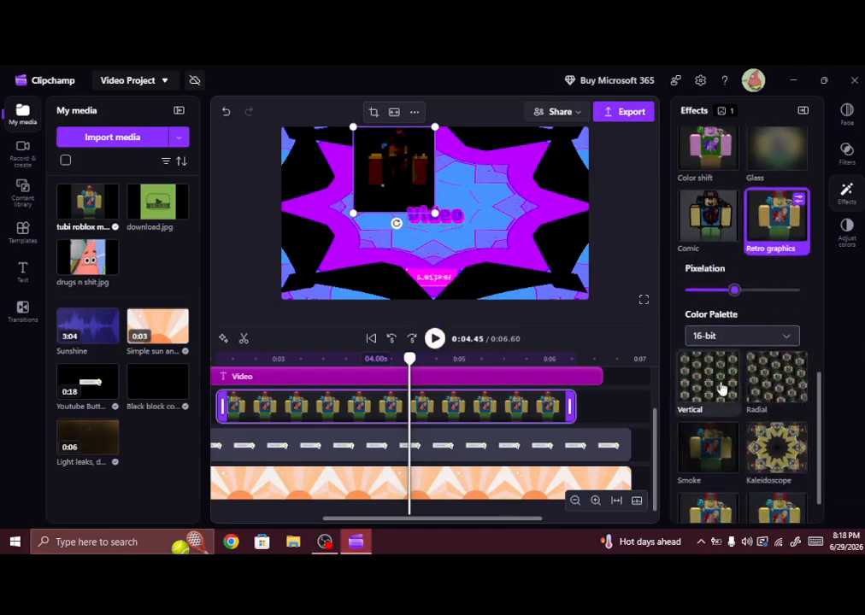
pyautogui.click(727, 335)
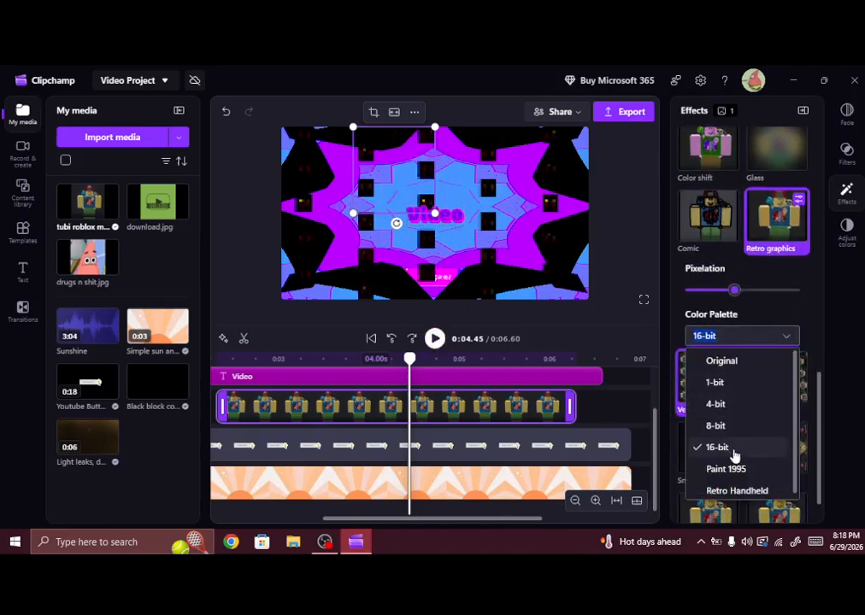
pyautogui.click(745, 475)
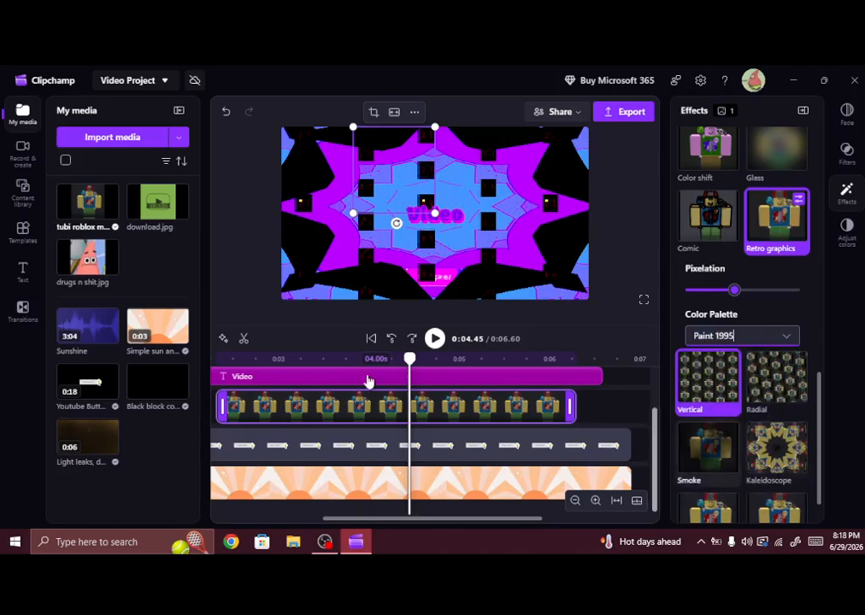
pyautogui.click(434, 338)
pyautogui.click(434, 338)
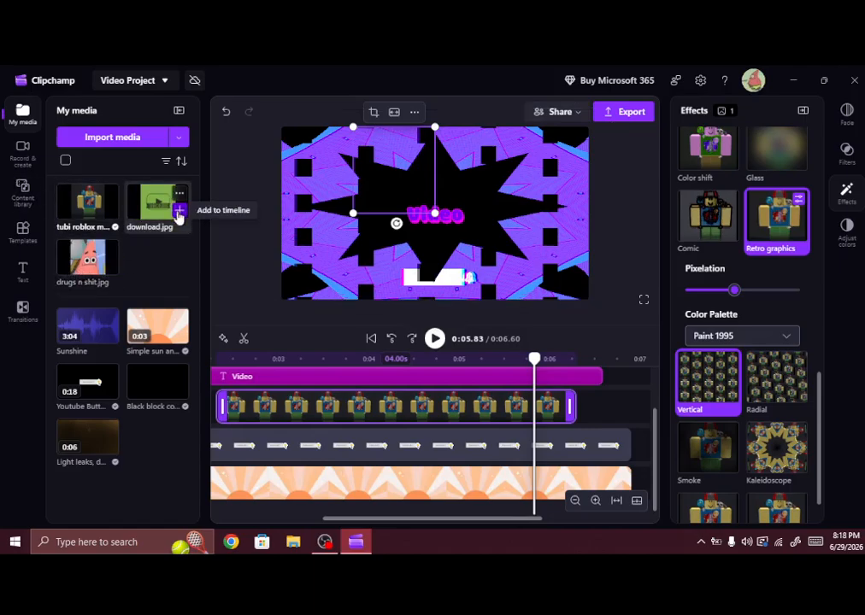
# Add download.jpg to the timeline and move it earlier onto a track below the subscribe button clip.
pyautogui.click(179, 212)
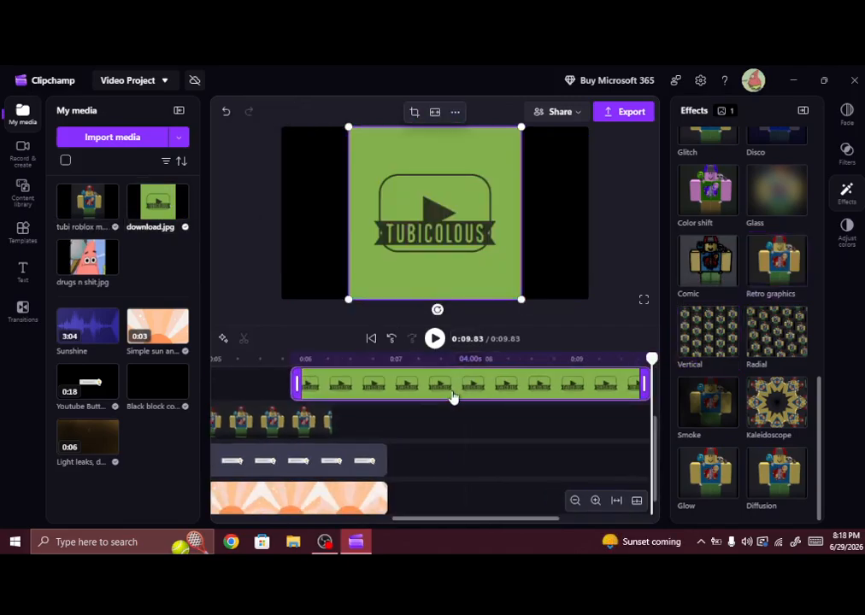
pyautogui.moveTo(454, 397); pyautogui.dragTo(256, 398)
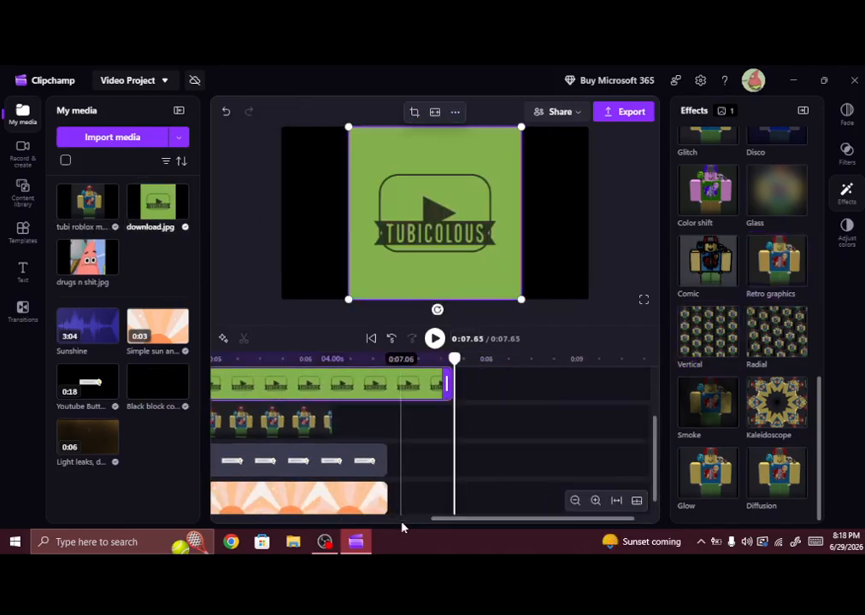
pyautogui.hscroll(-4, 353, 504)
pyautogui.hscroll(1, 357, 500)
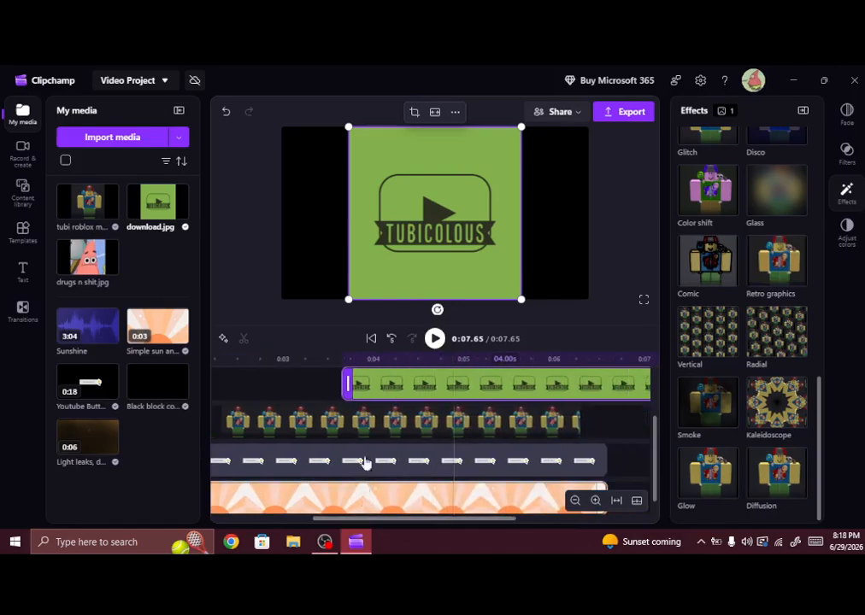
pyautogui.moveTo(367, 384); pyautogui.dragTo(238, 440)
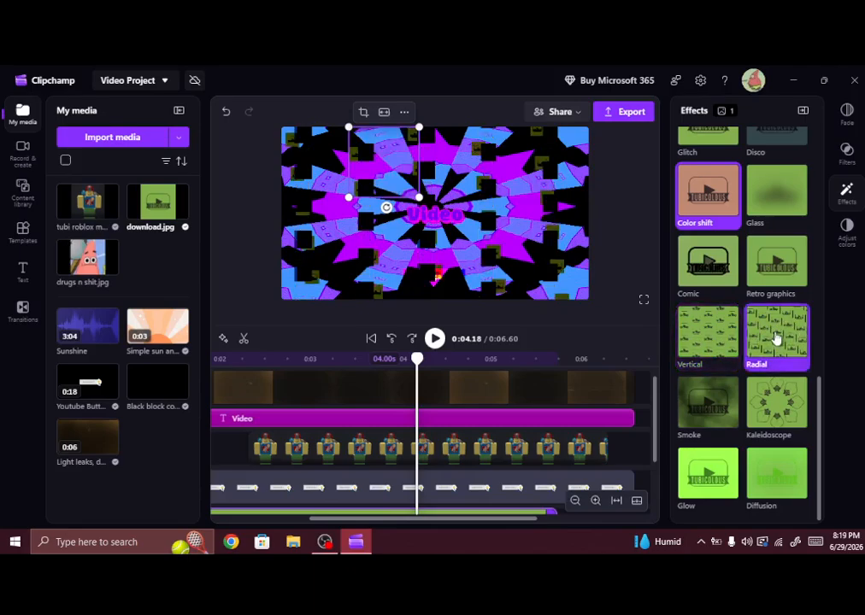
# Swap the green logo image's Radial effect for Kaleidoscope, turn that off, and apply Vaporwave instead.
pyautogui.click(773, 413)
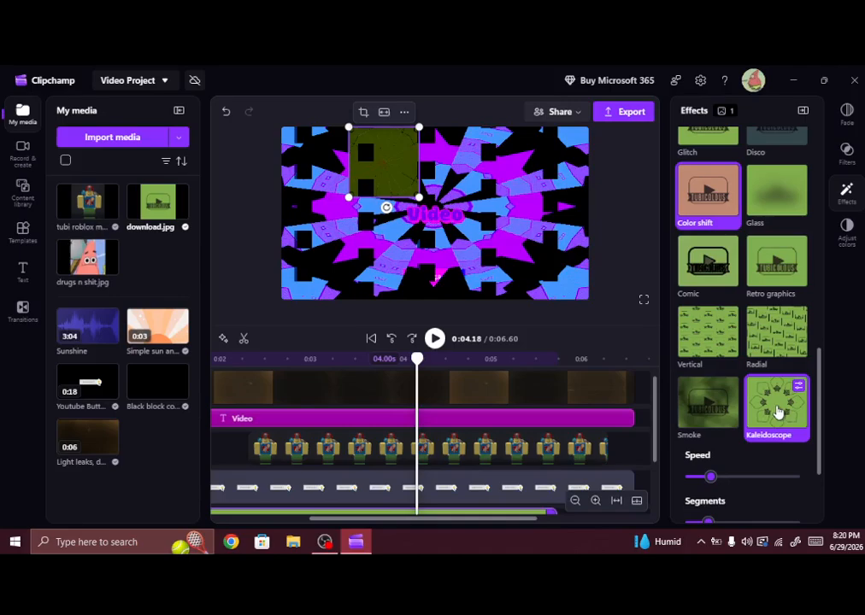
pyautogui.click(773, 415)
pyautogui.scroll(3, 770, 446)
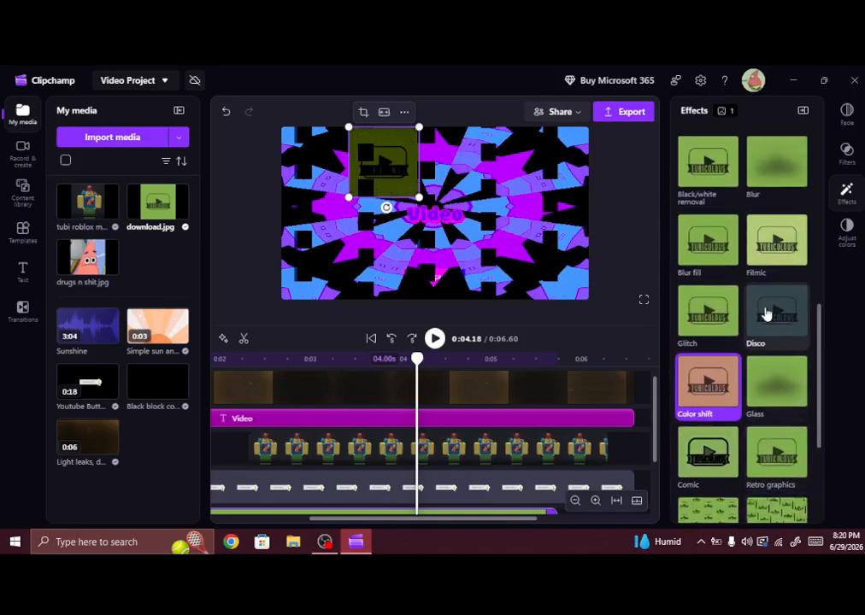
pyautogui.scroll(3, 771, 274)
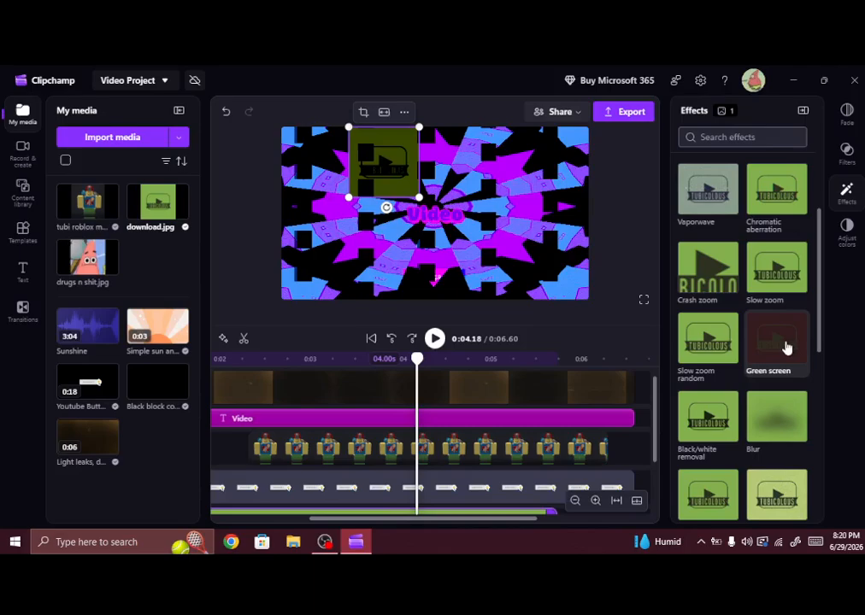
pyautogui.click(710, 195)
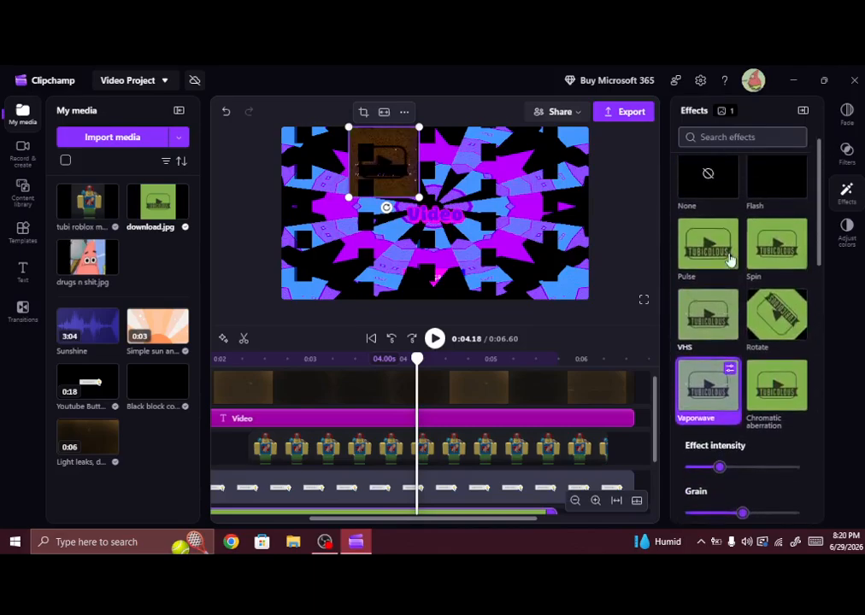
# Add the Spin and Flash effects to the green logo image and preview the outro from the beginning.
pyautogui.click(773, 260)
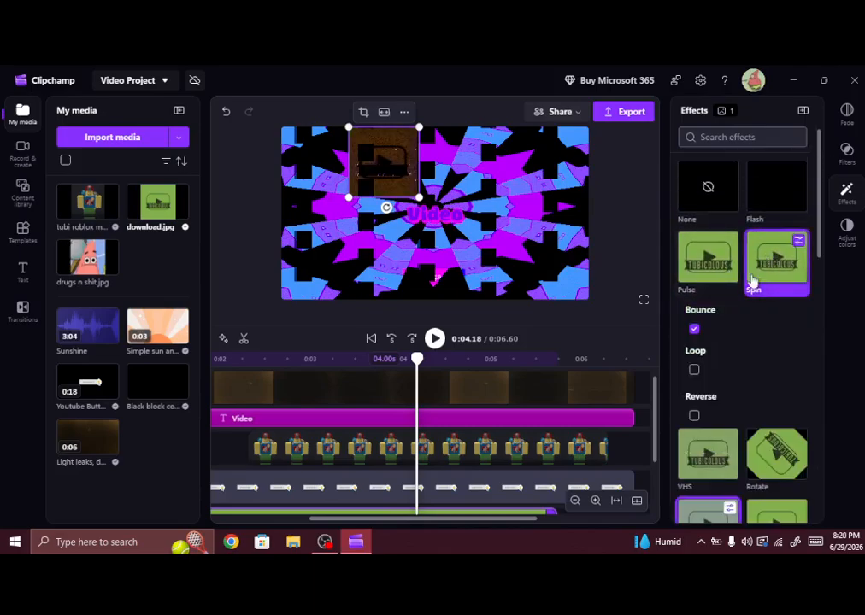
pyautogui.click(768, 193)
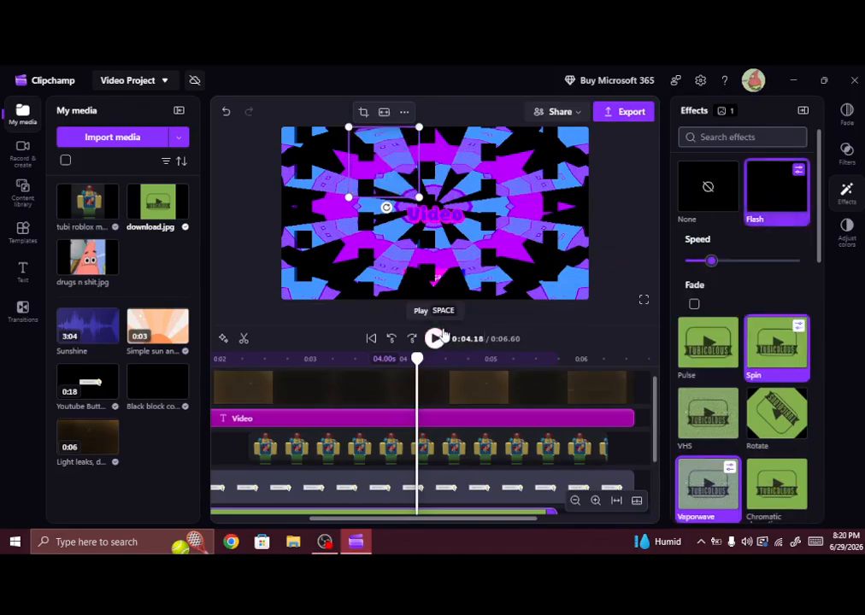
pyautogui.click(438, 337)
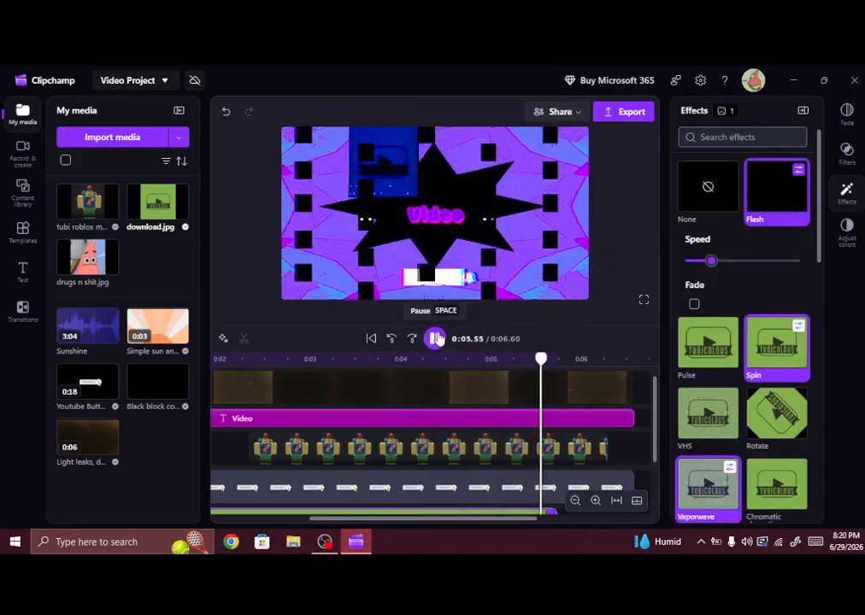
pyautogui.click(435, 339)
pyautogui.click(394, 338)
pyautogui.click(394, 339)
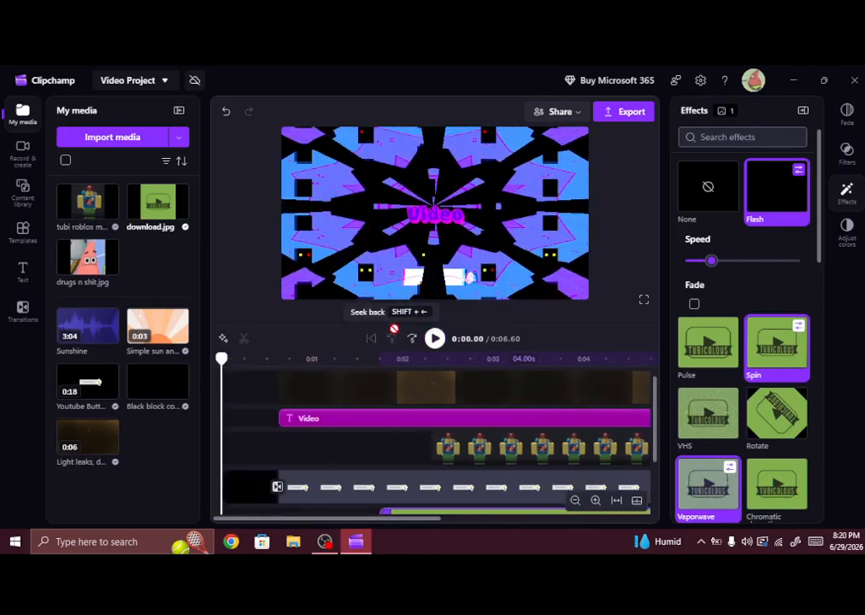
pyautogui.click(434, 339)
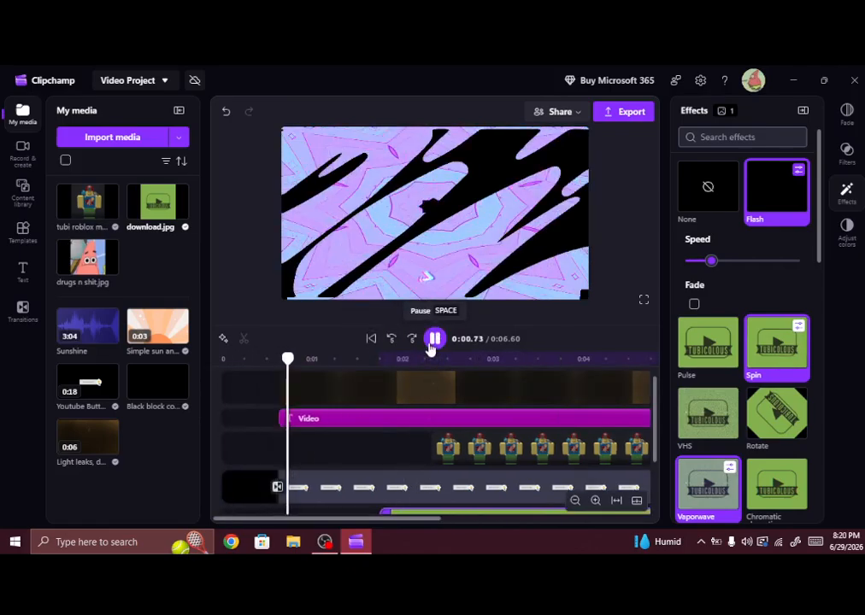
pyautogui.click(434, 339)
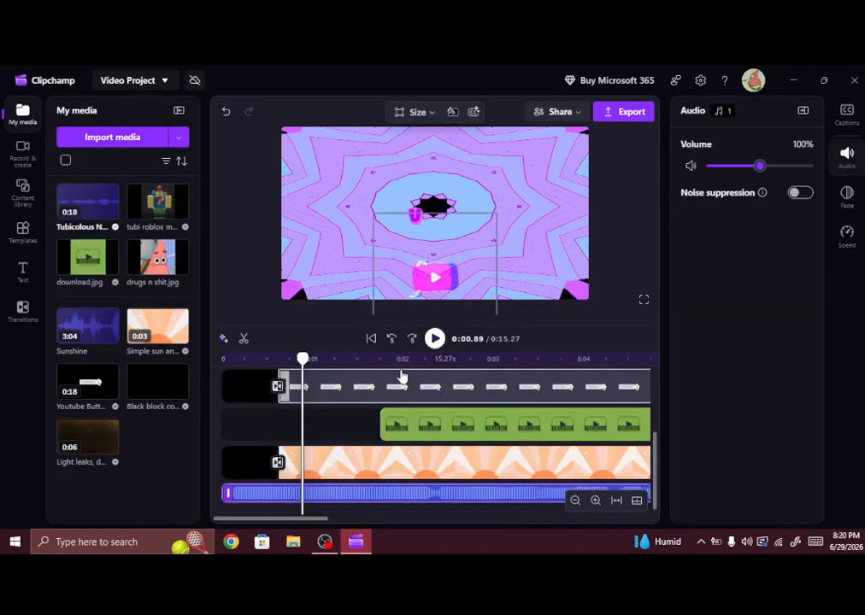
# Play the outro with its added audio from the start, replay it, and watch it in full-screen preview.
pyautogui.click(392, 341)
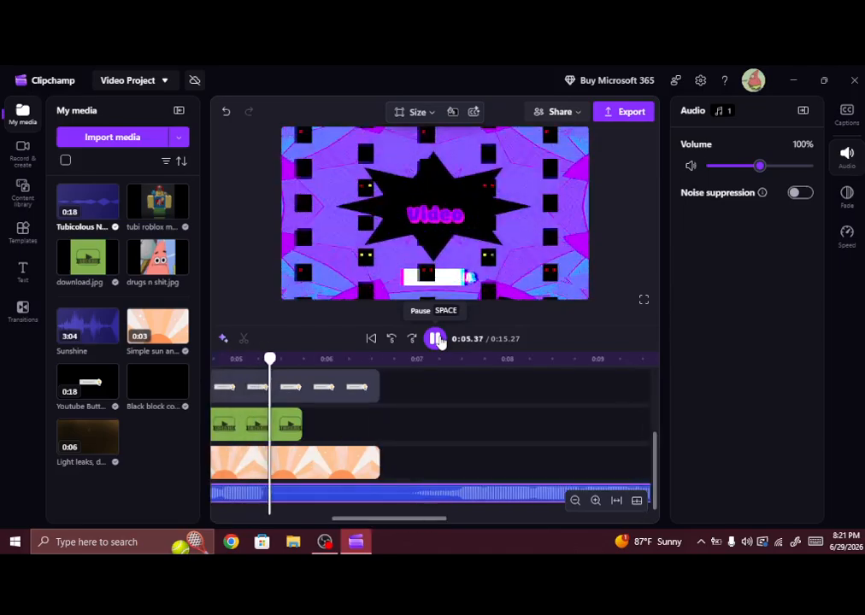
pyautogui.click(436, 339)
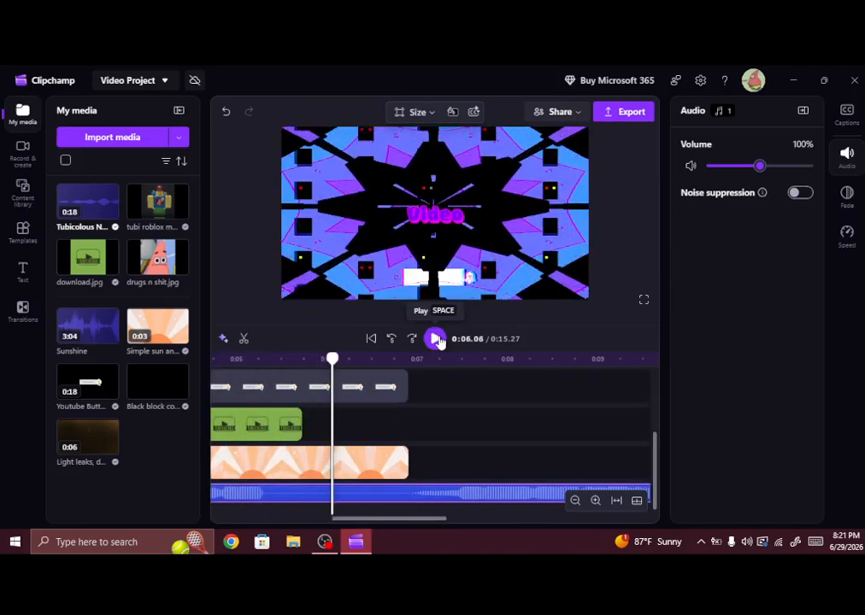
pyautogui.click(370, 339)
pyautogui.click(435, 340)
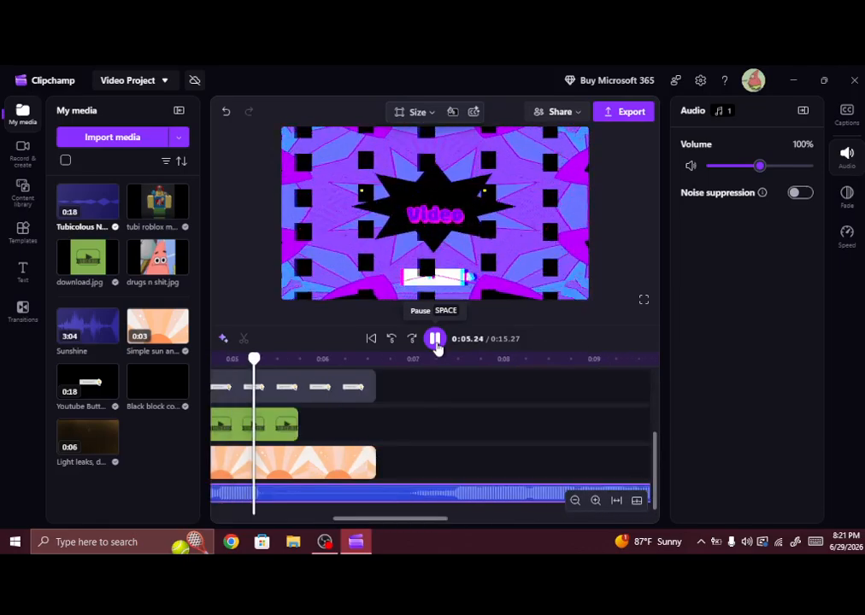
pyautogui.click(435, 339)
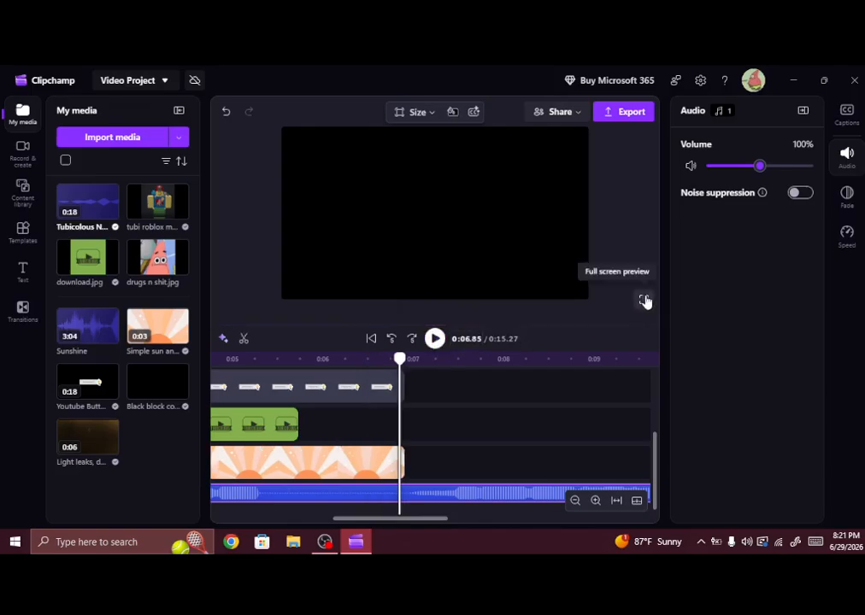
pyautogui.click(644, 301)
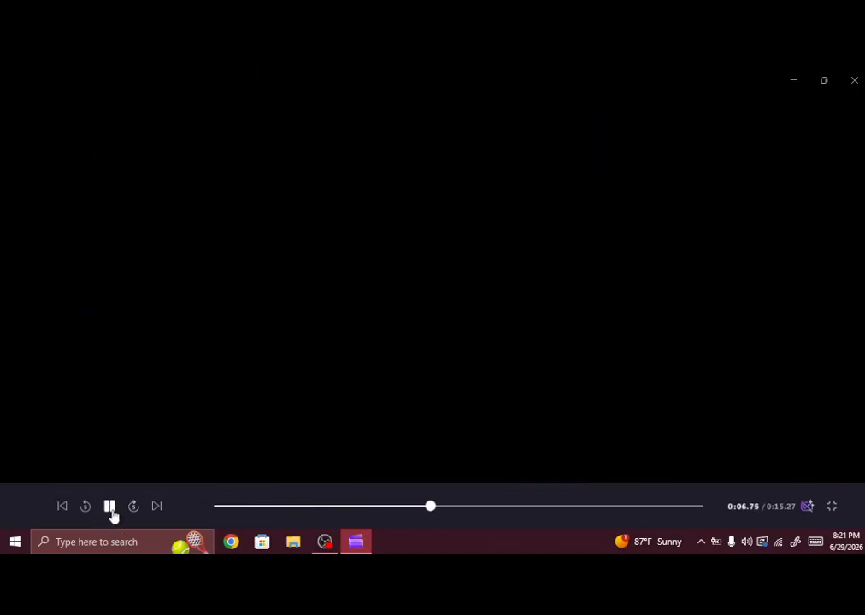
pyautogui.press('Escape')
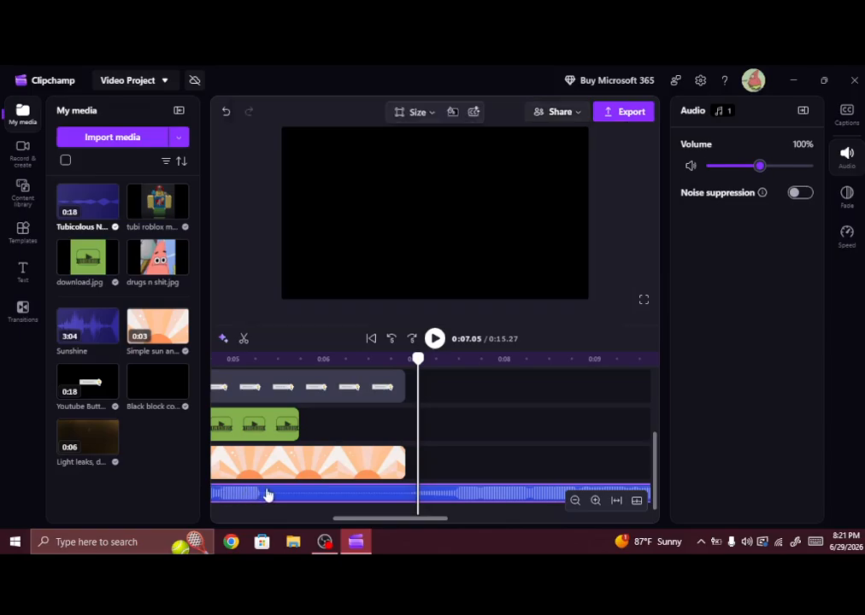
# Export the video at 720p with the file name Video Project, and look through the save and sharing destinations.
pyautogui.click(632, 114)
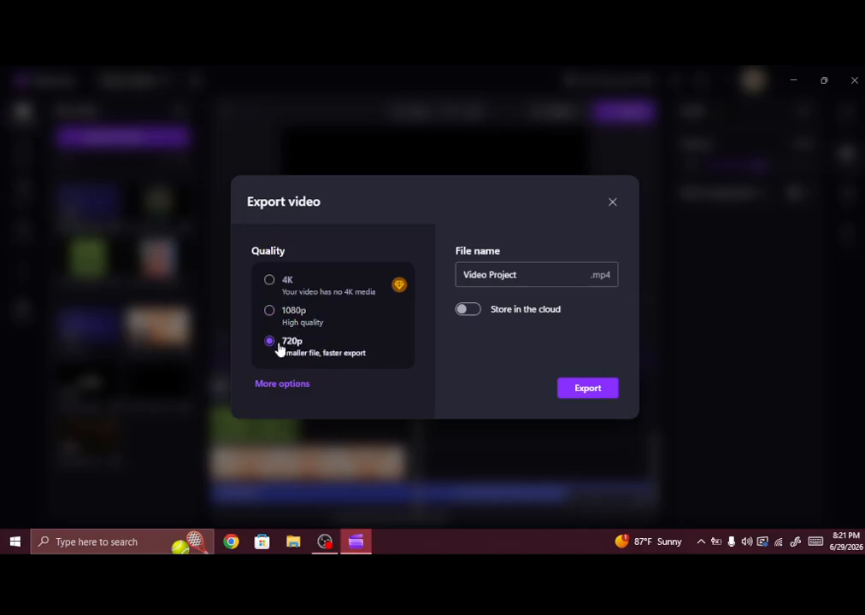
pyautogui.click(293, 392)
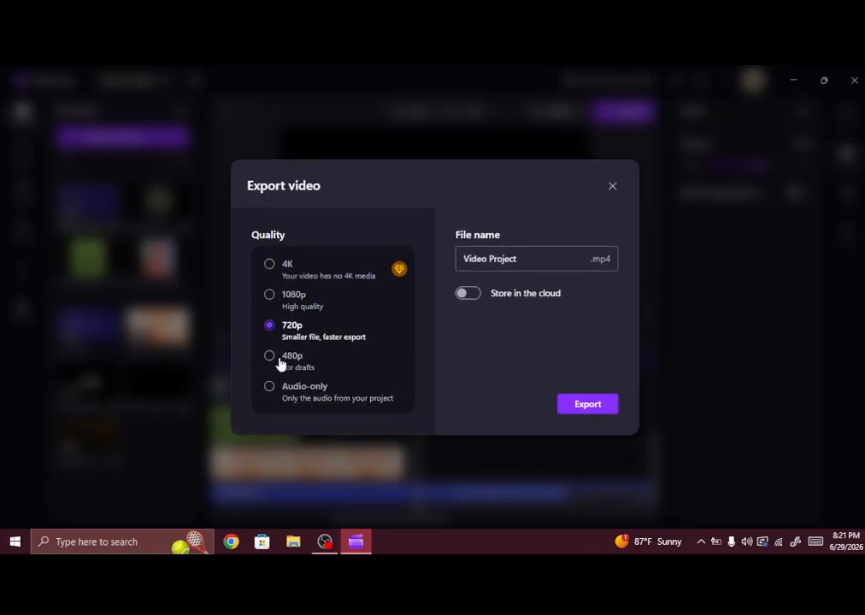
pyautogui.click(586, 405)
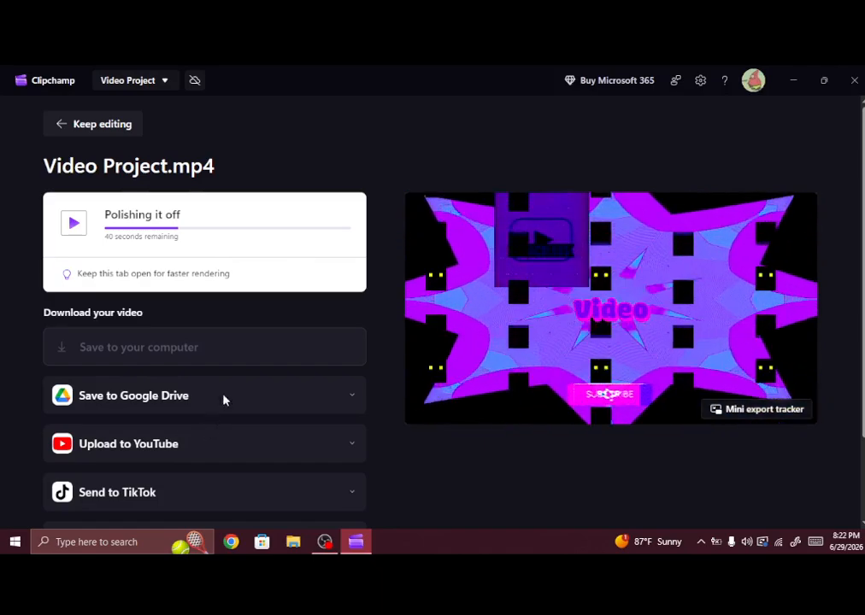
pyautogui.scroll(-1, 218, 377)
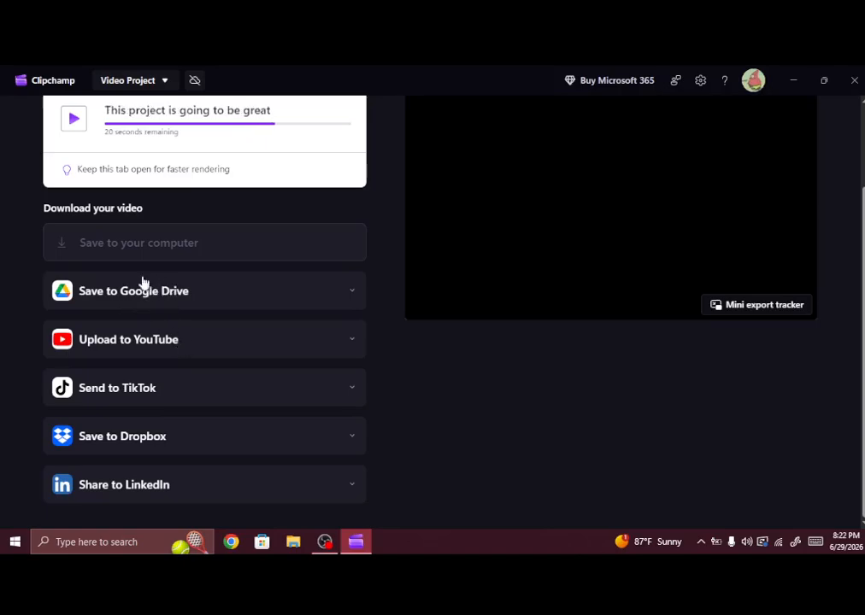
pyautogui.scroll(2, 257, 234)
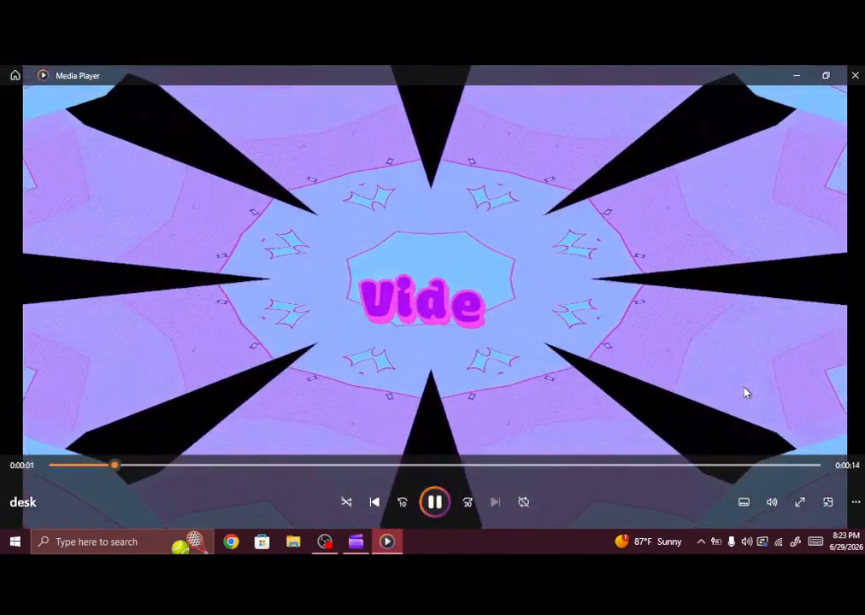
# Watch the exported desk video full screen in Media Player and replay it from the start.
pyautogui.click(799, 502)
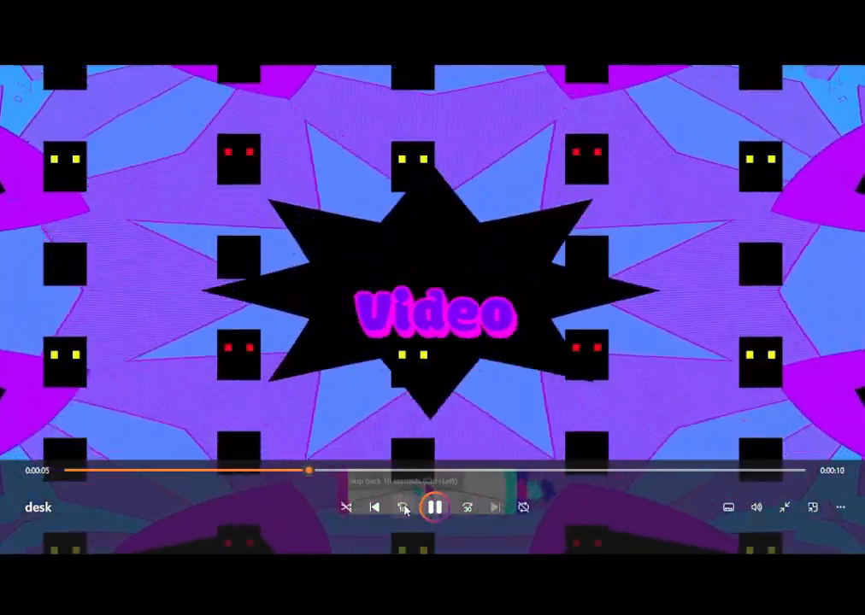
pyautogui.click(405, 510)
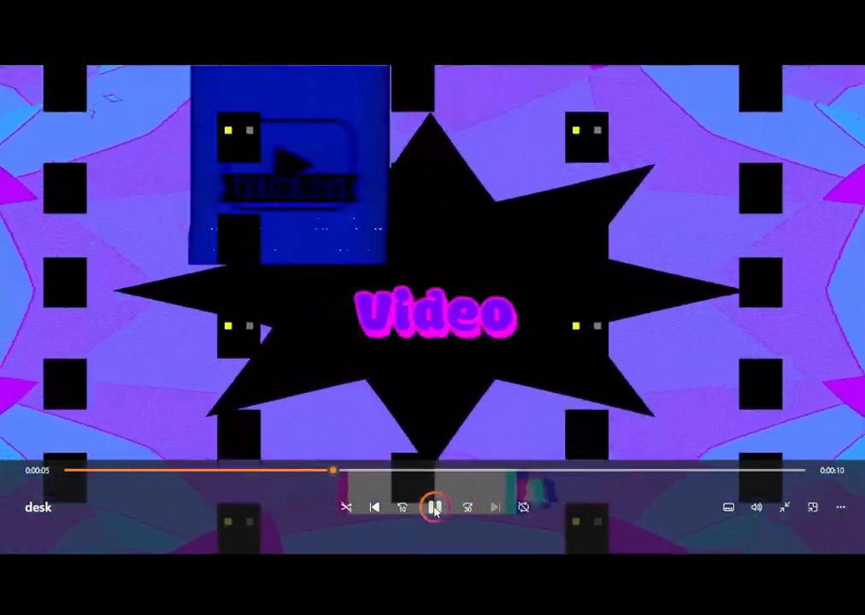
pyautogui.click(435, 508)
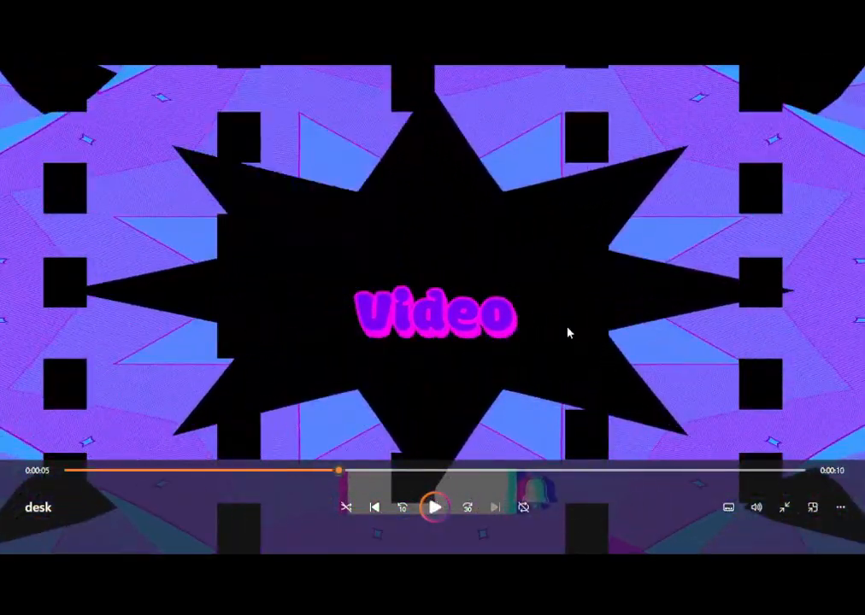
pyautogui.click(784, 507)
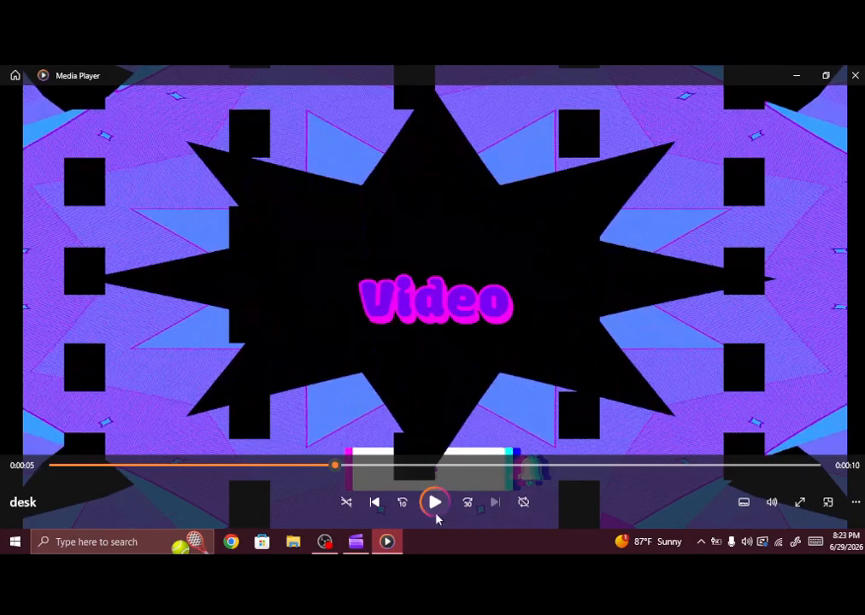
pyautogui.click(374, 504)
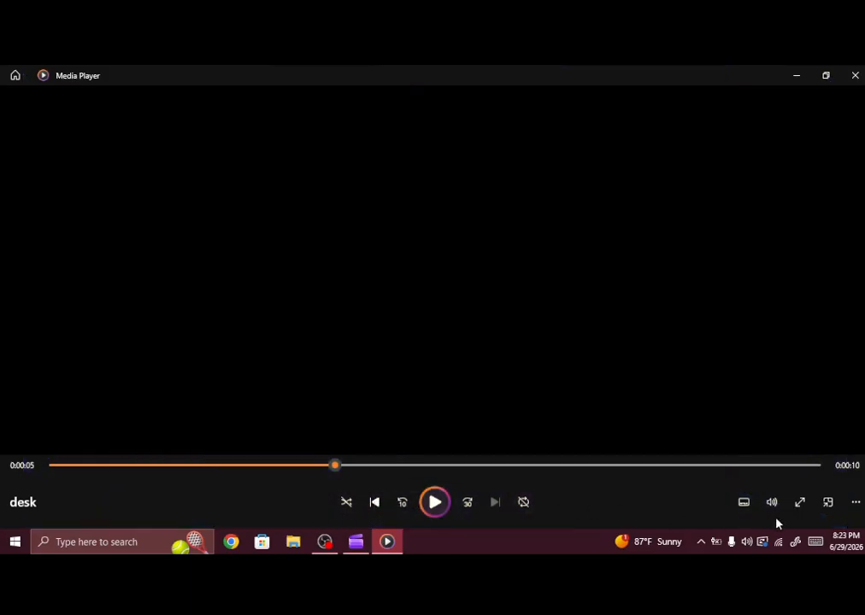
pyautogui.click(803, 505)
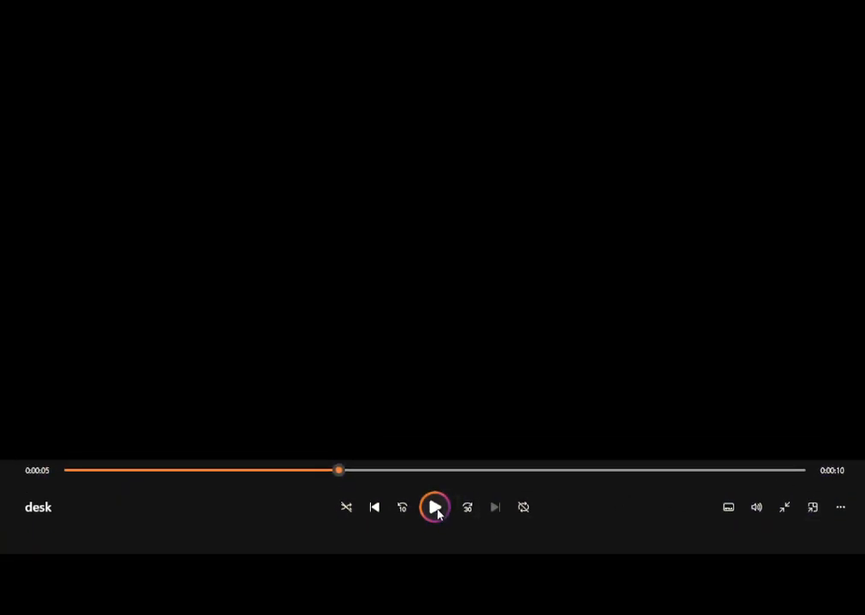
pyautogui.click(434, 508)
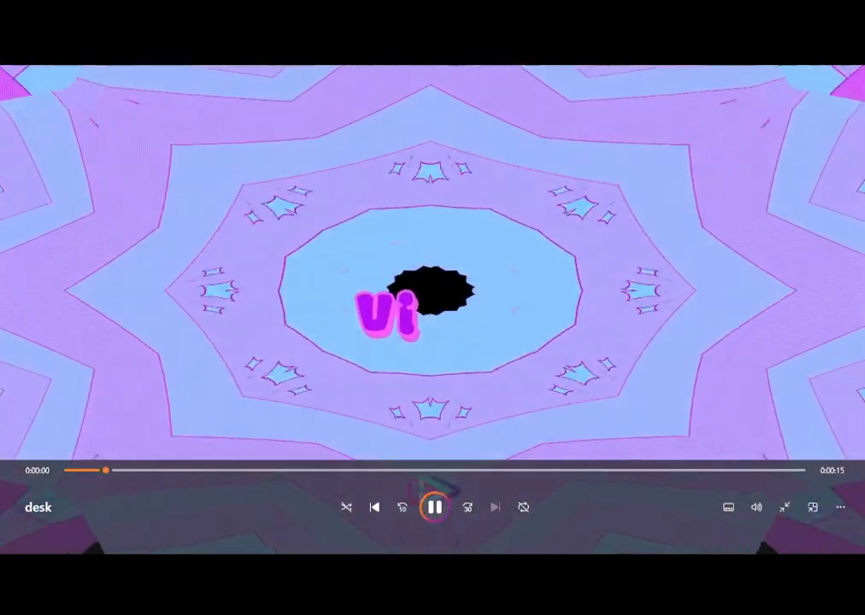